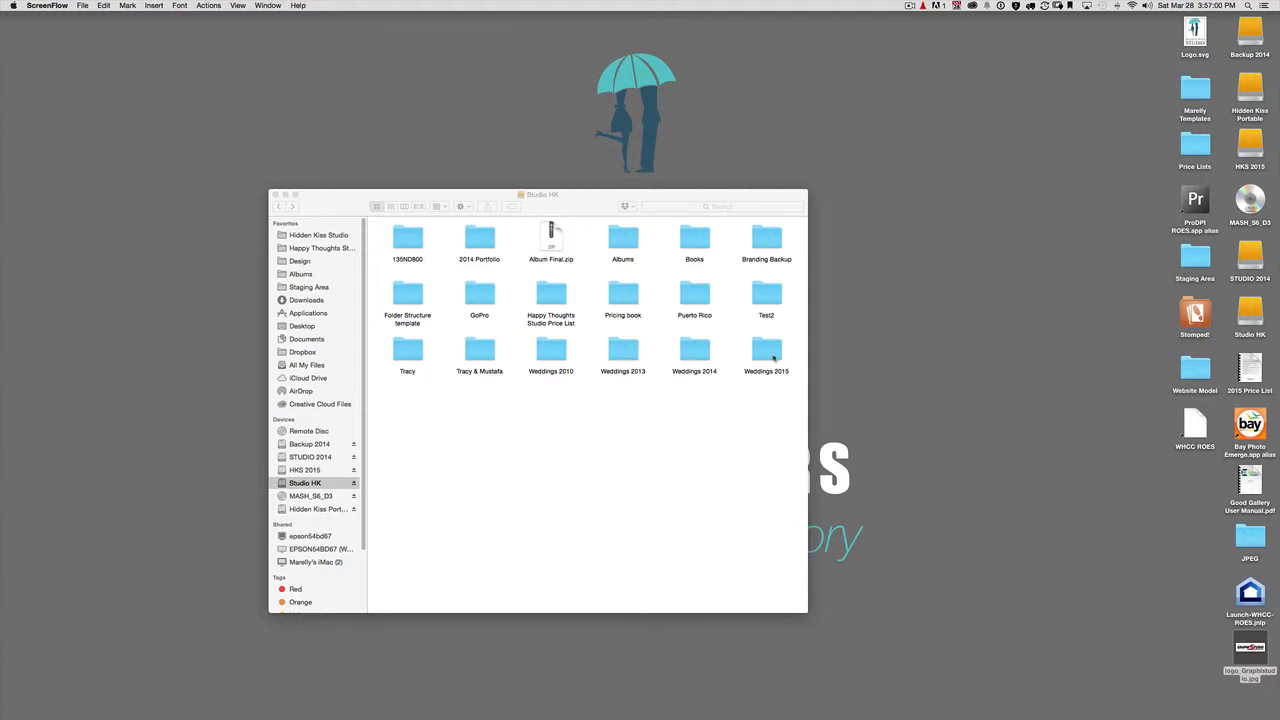
Look through the photos in the Test gallery folder inside Weddings 2015, and return to the Weddings 2015 folder
double_click(773, 357)
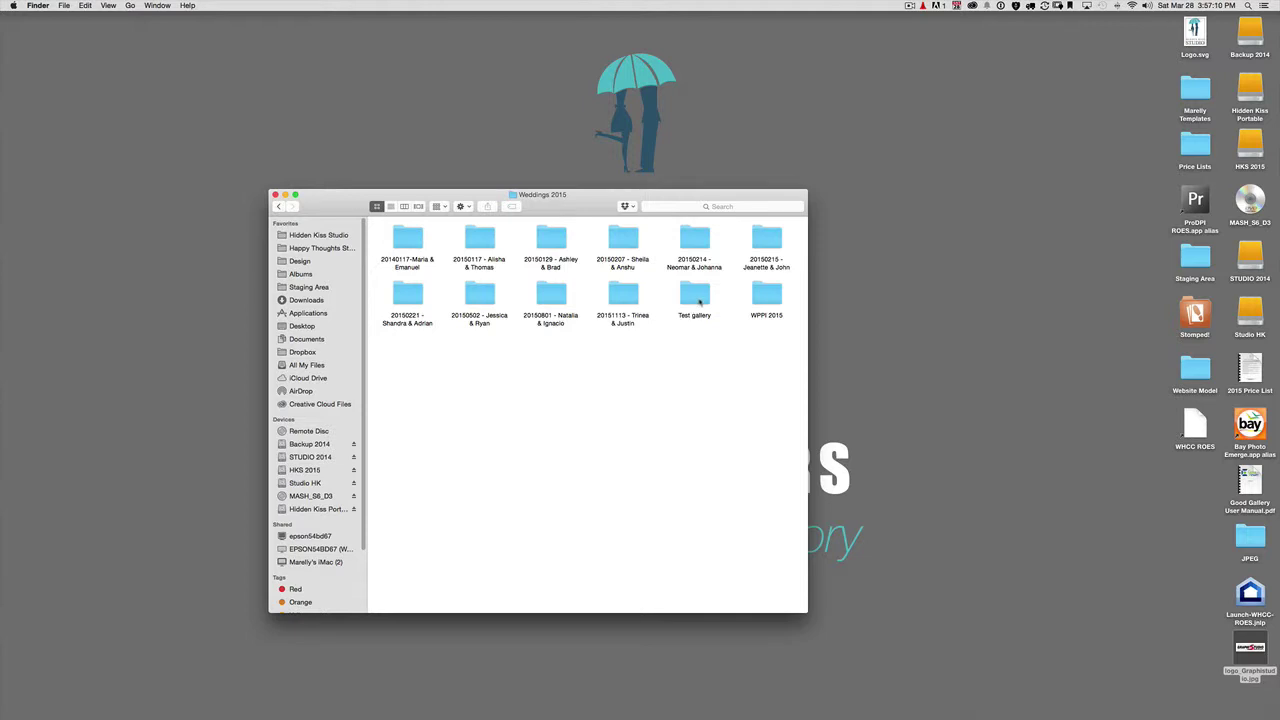
double_click(699, 302)
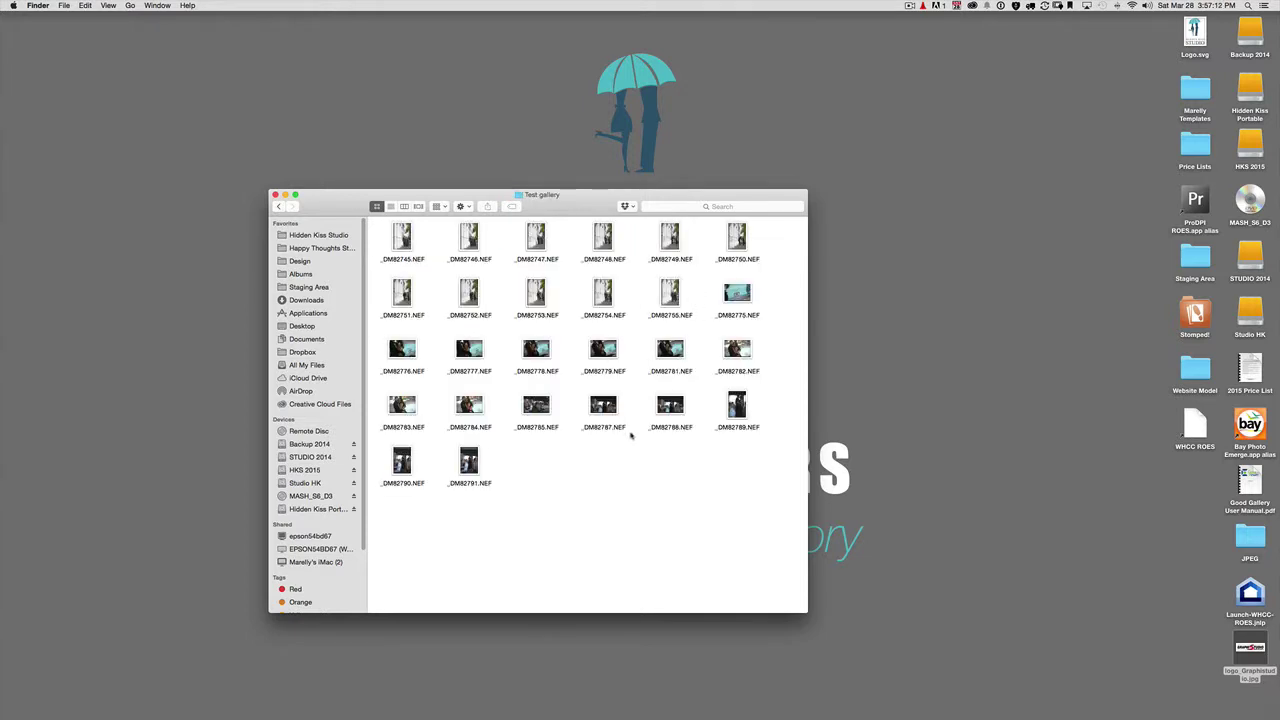
left_click(279, 207)
Switch to Capture One and start a new catalog named Test Gallery
mouse_move(300, 712)
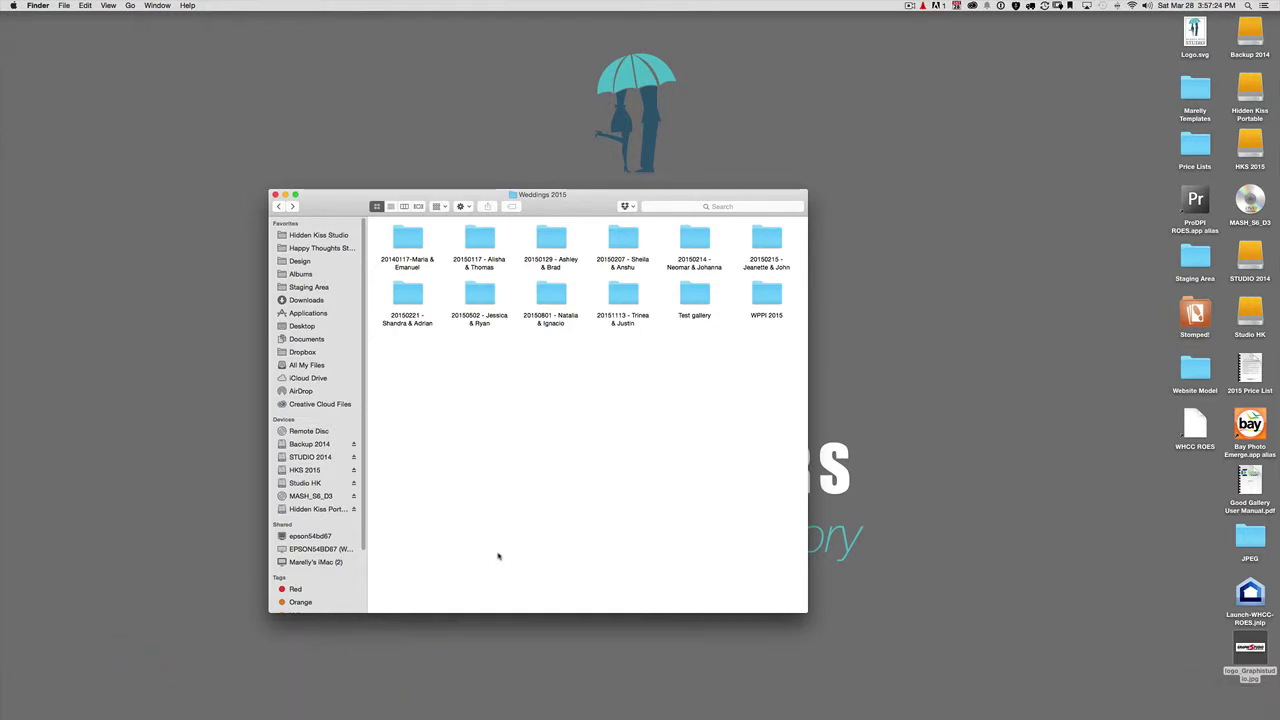
mouse_move(136, 690)
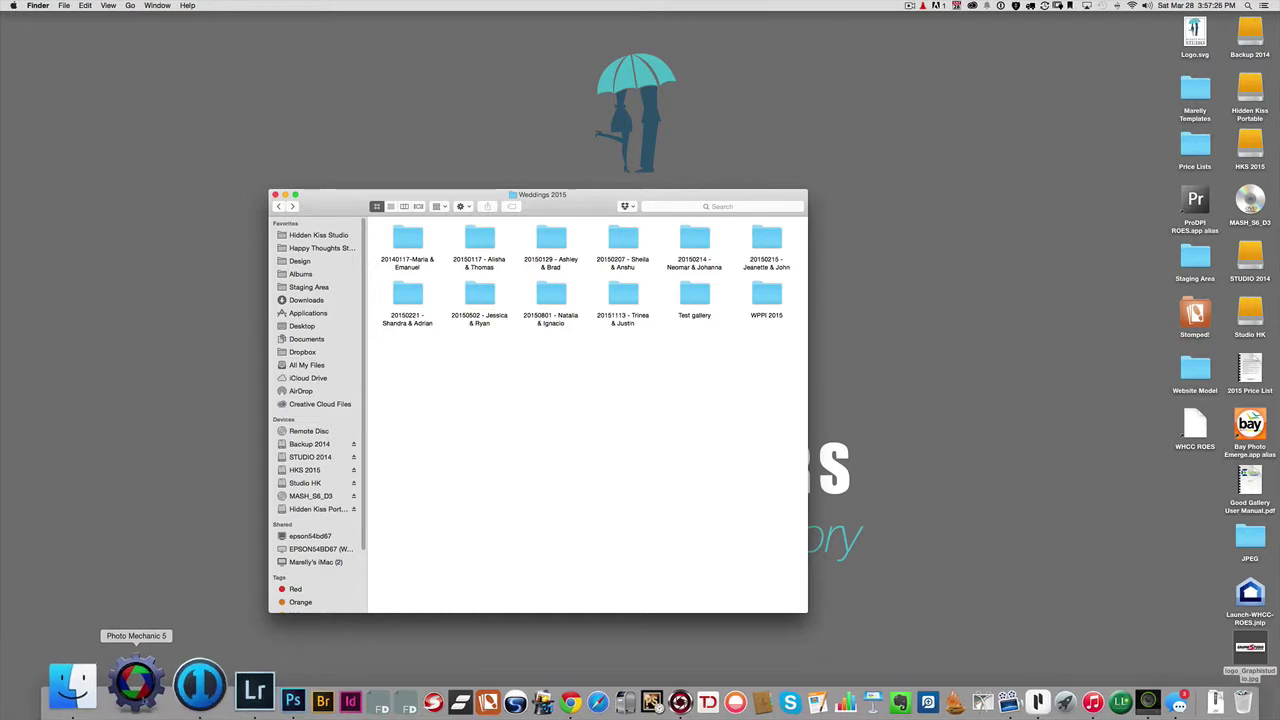
left_click(198, 686)
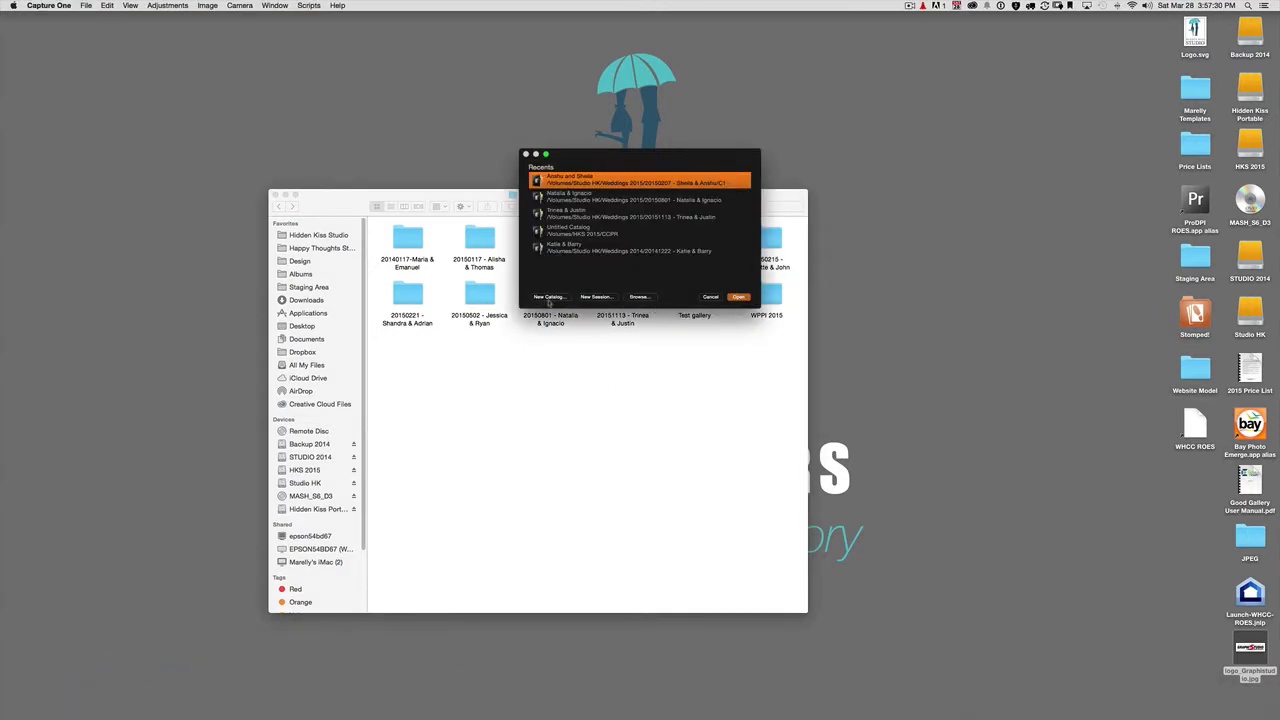
left_click(549, 297)
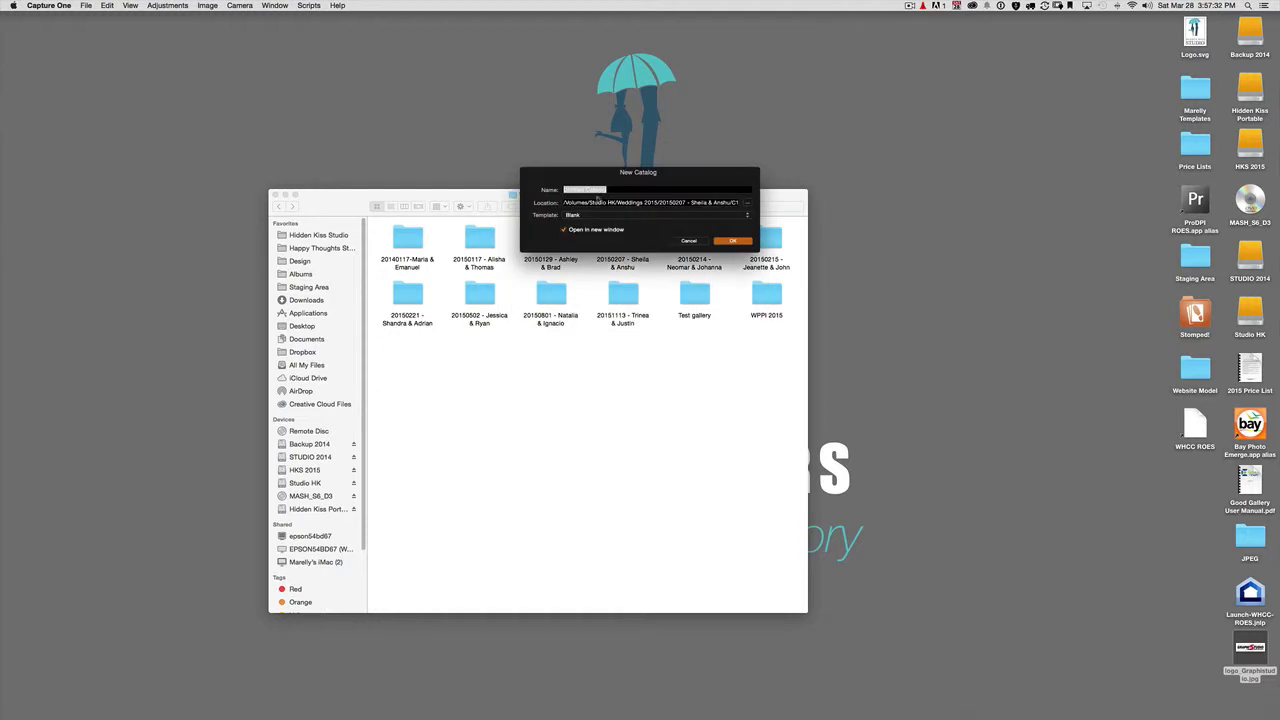
left_click_drag(616, 190, 562, 190)
type("Test Gallery")
Set the new catalog's location to the Test gallery folder inside Weddings 2015 on the Studio HK drive
left_click(747, 202)
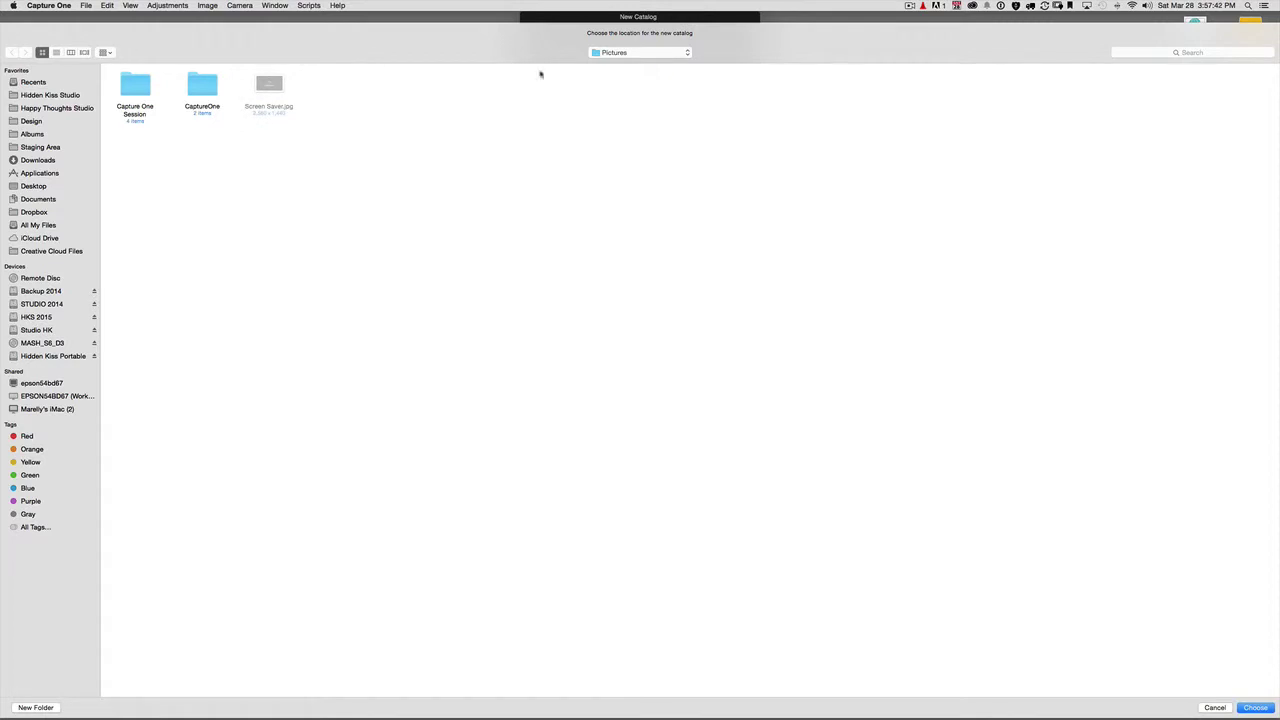
left_click(38, 330)
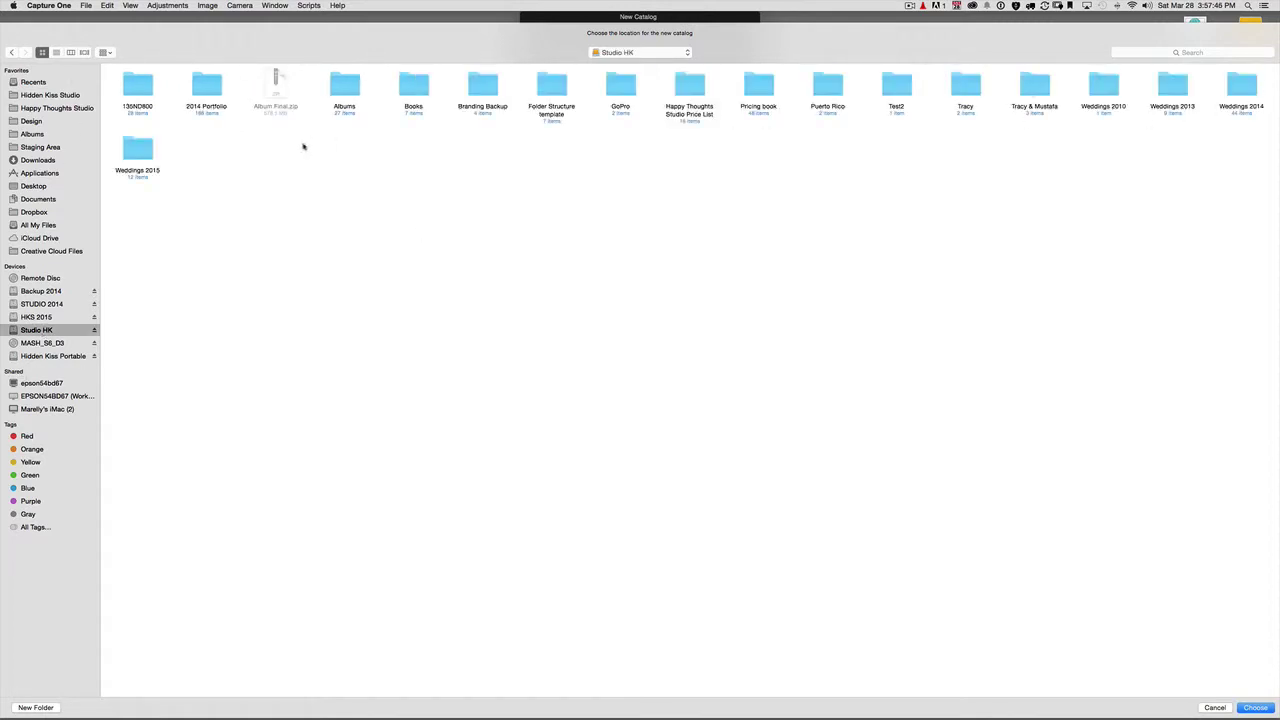
double_click(127, 147)
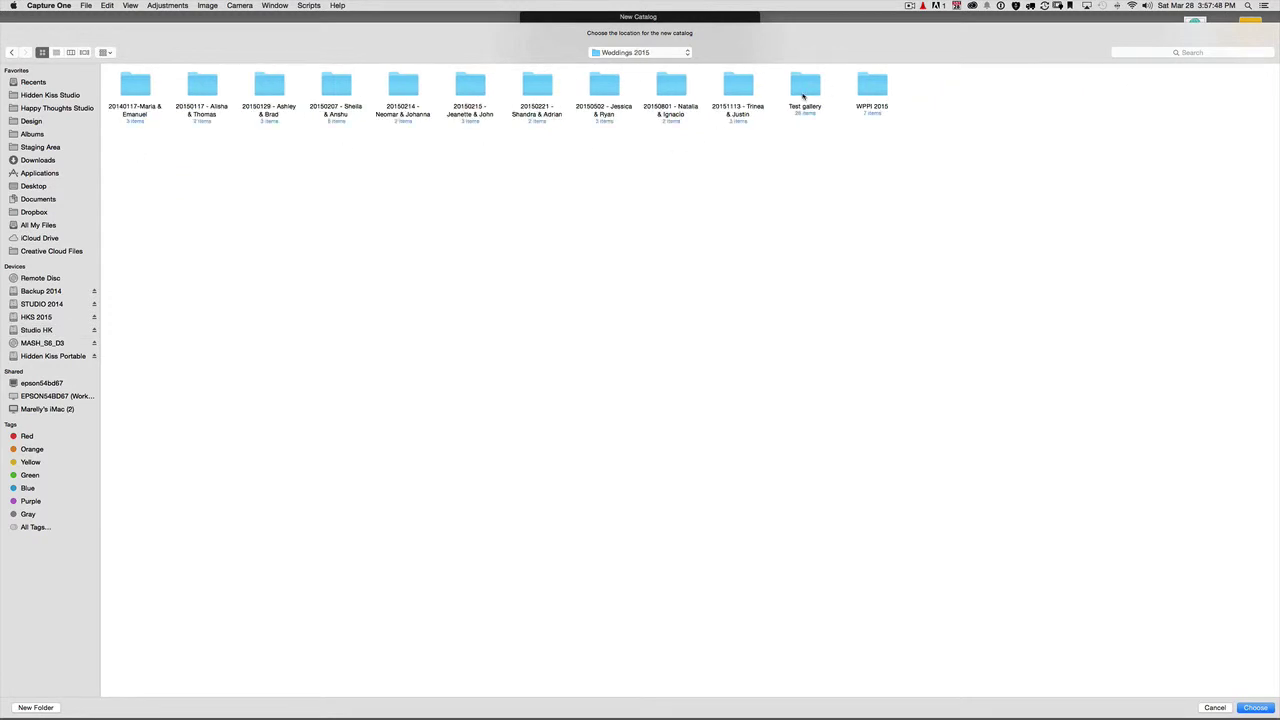
double_click(803, 92)
key("Return")
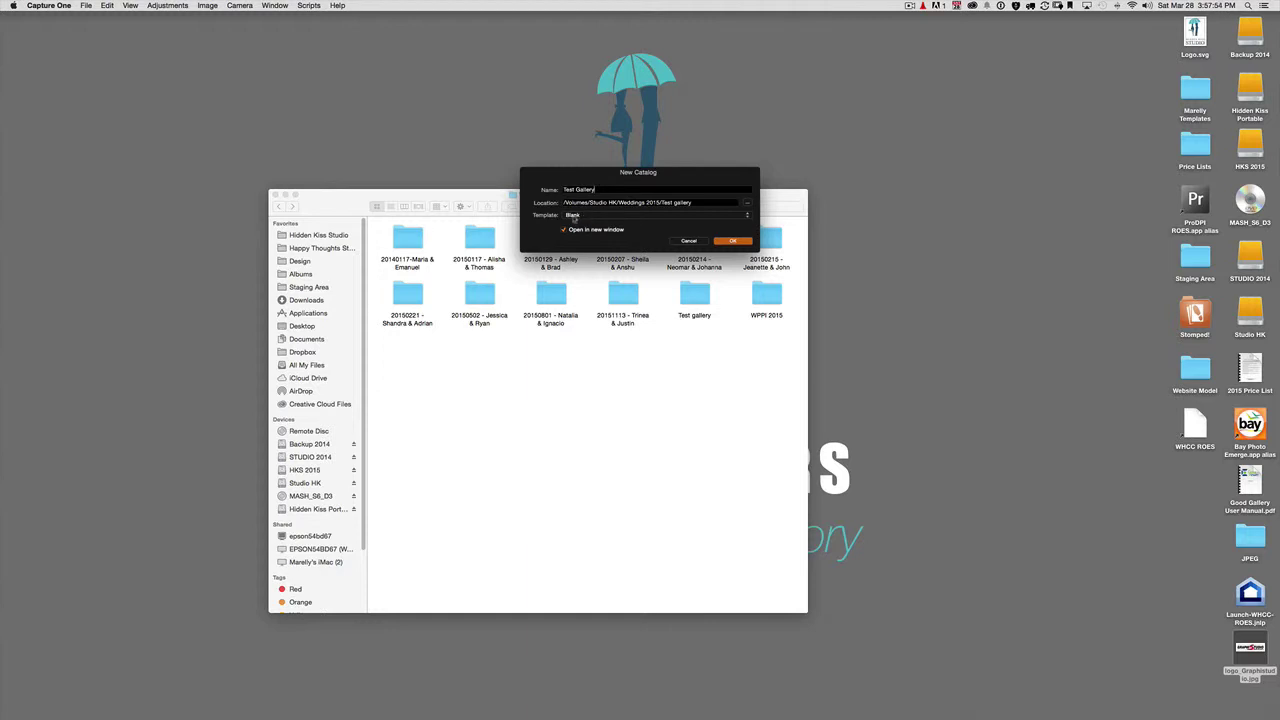
Apply the Weddings template to the new catalog, create it, and accept the document upgrade
left_click(577, 219)
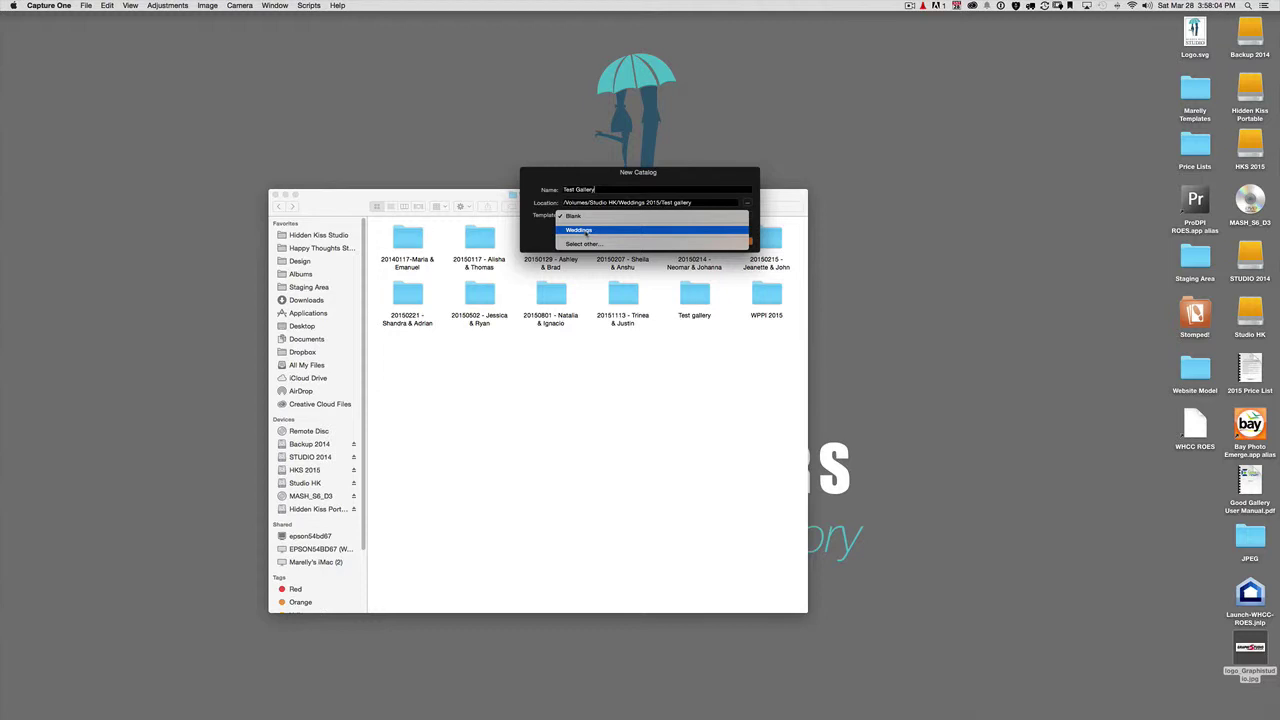
left_click(585, 231)
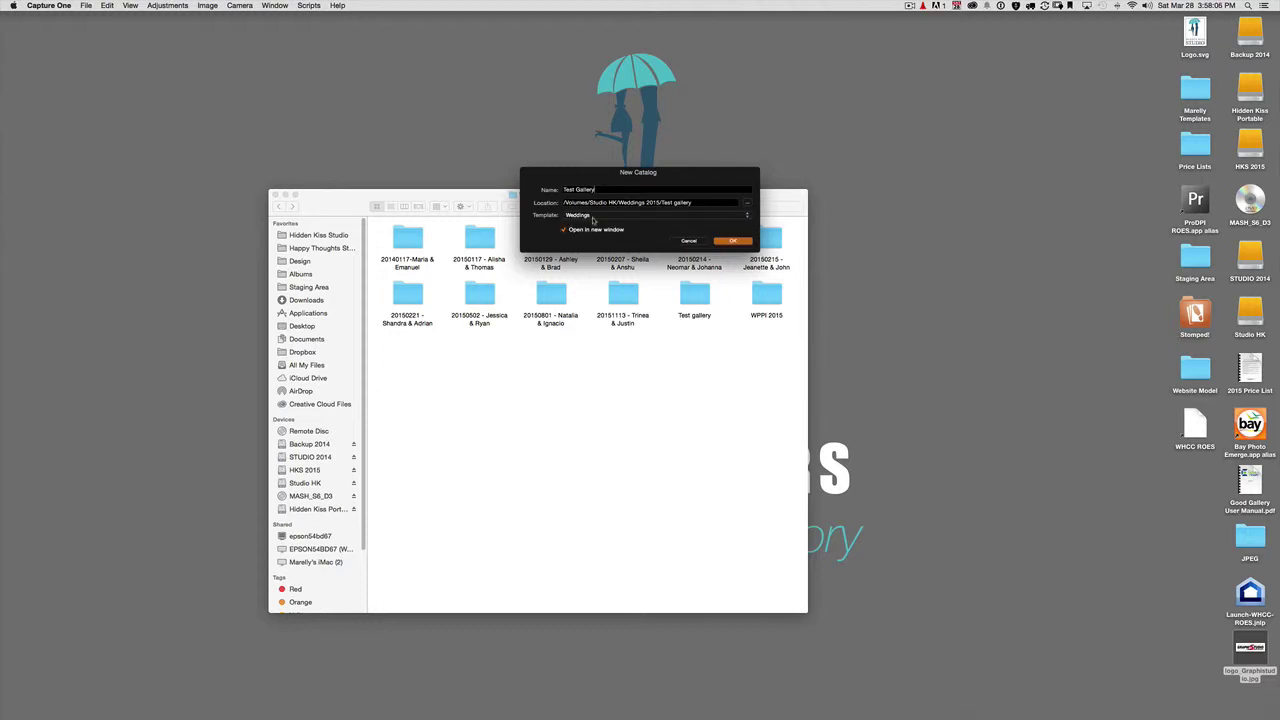
left_click(728, 242)
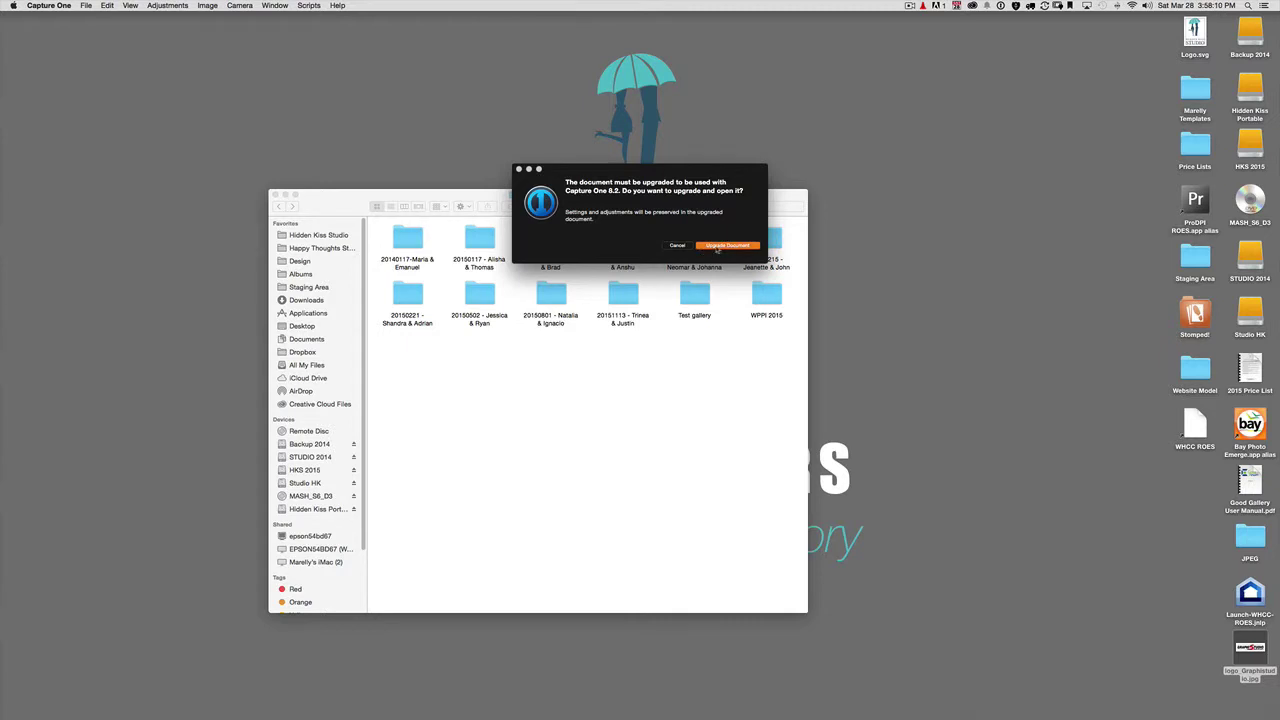
left_click(717, 248)
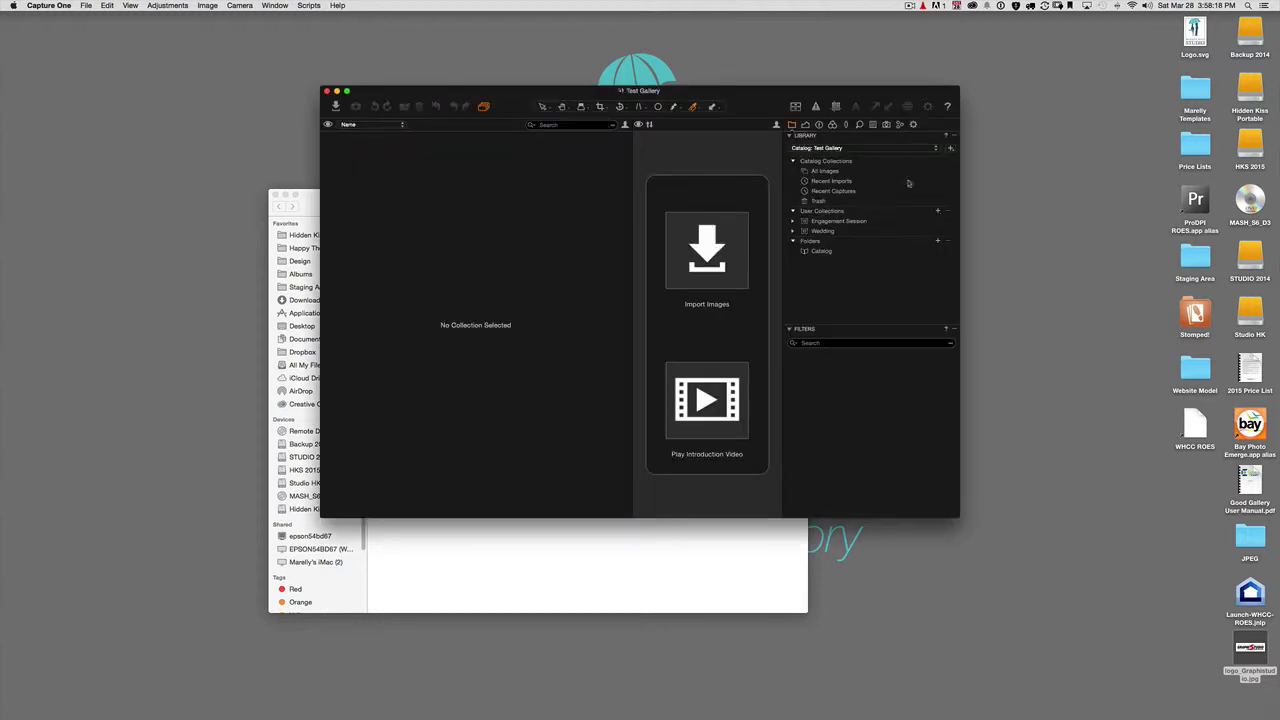
Maximize the catalog window to fill the desktop while keeping it out of full-screen mode
left_click(346, 91)
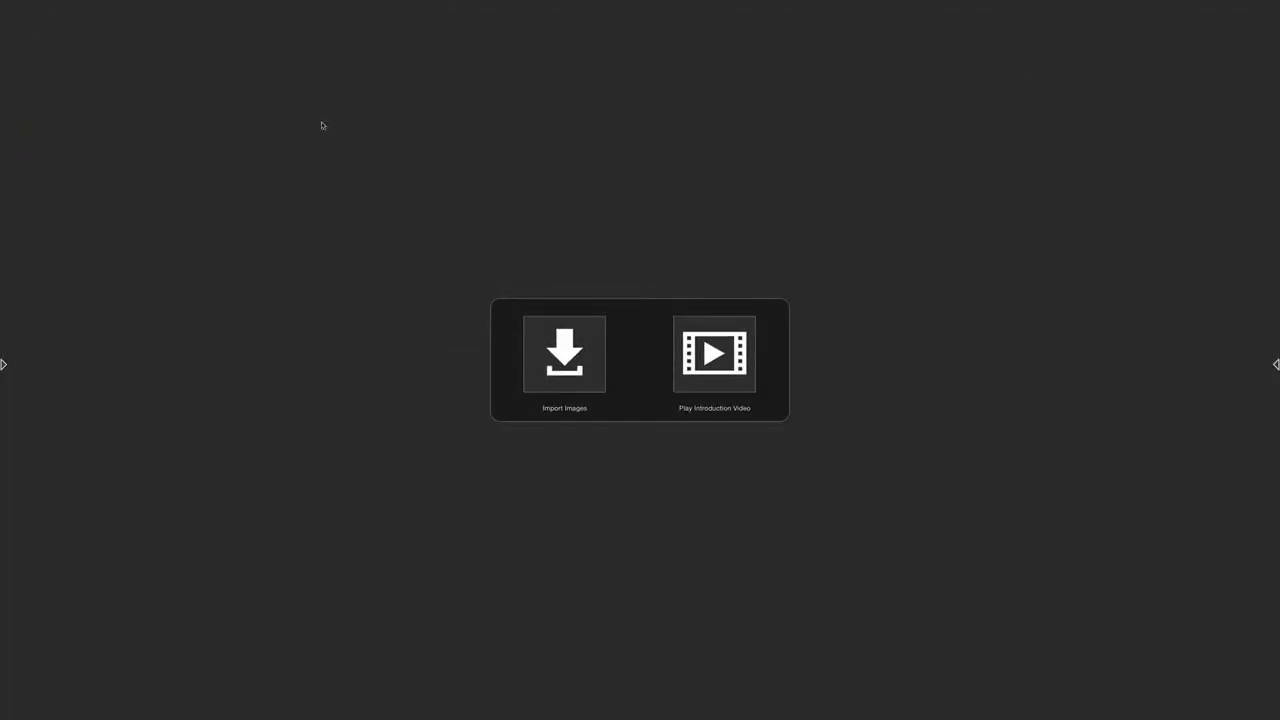
key("ctrl+super+f")
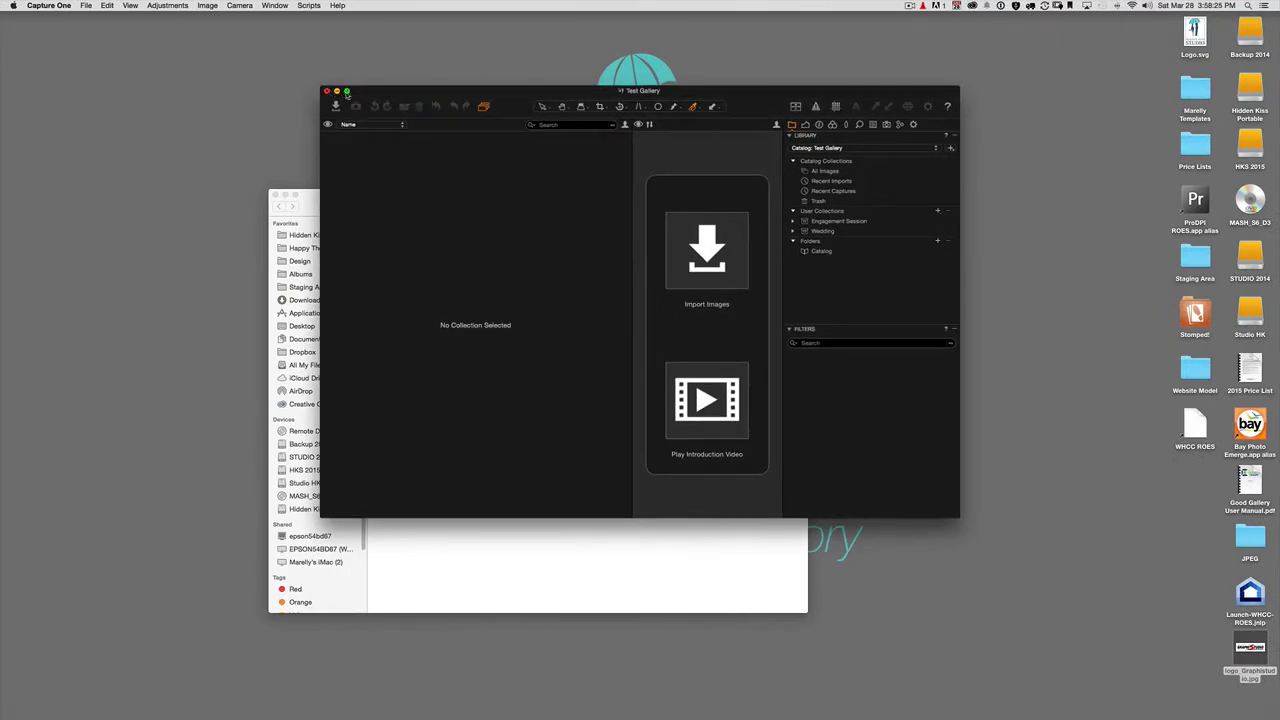
left_click(346, 91, "alt")
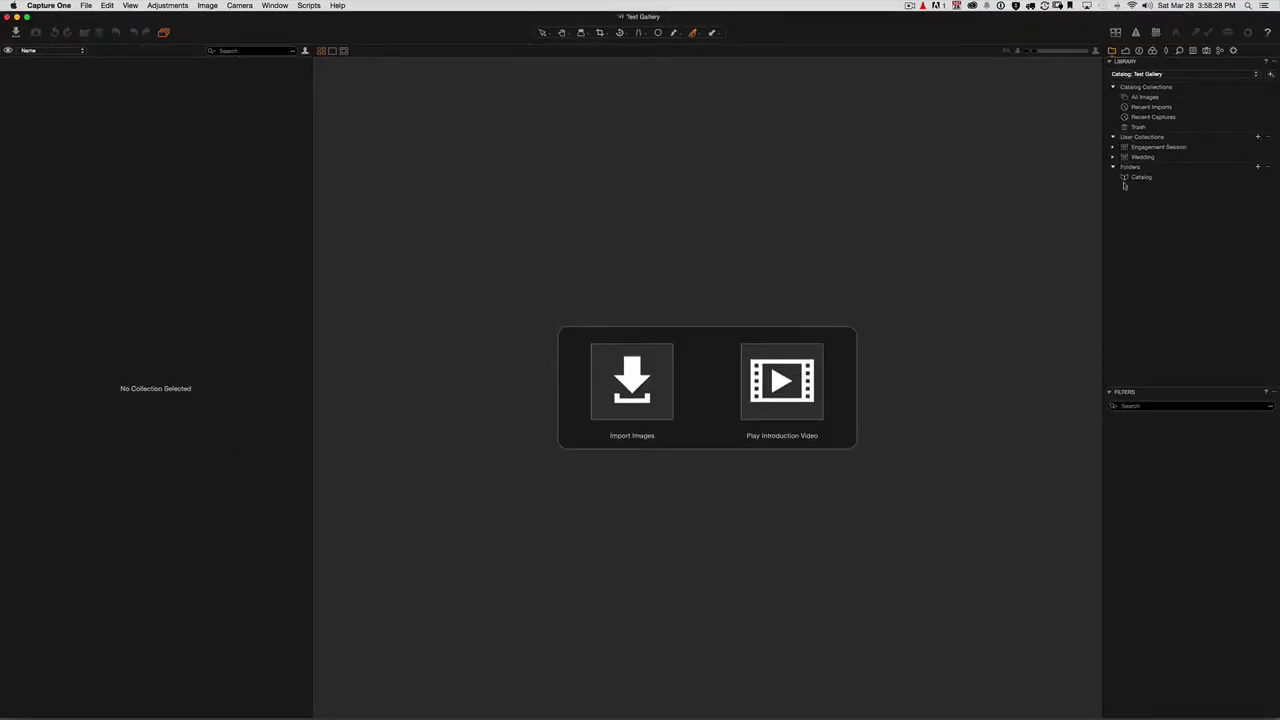
Expand the Engagement Session and Wedding collections, and start an image import with the Engagement Session's Master Files album selected
left_click(1113, 147)
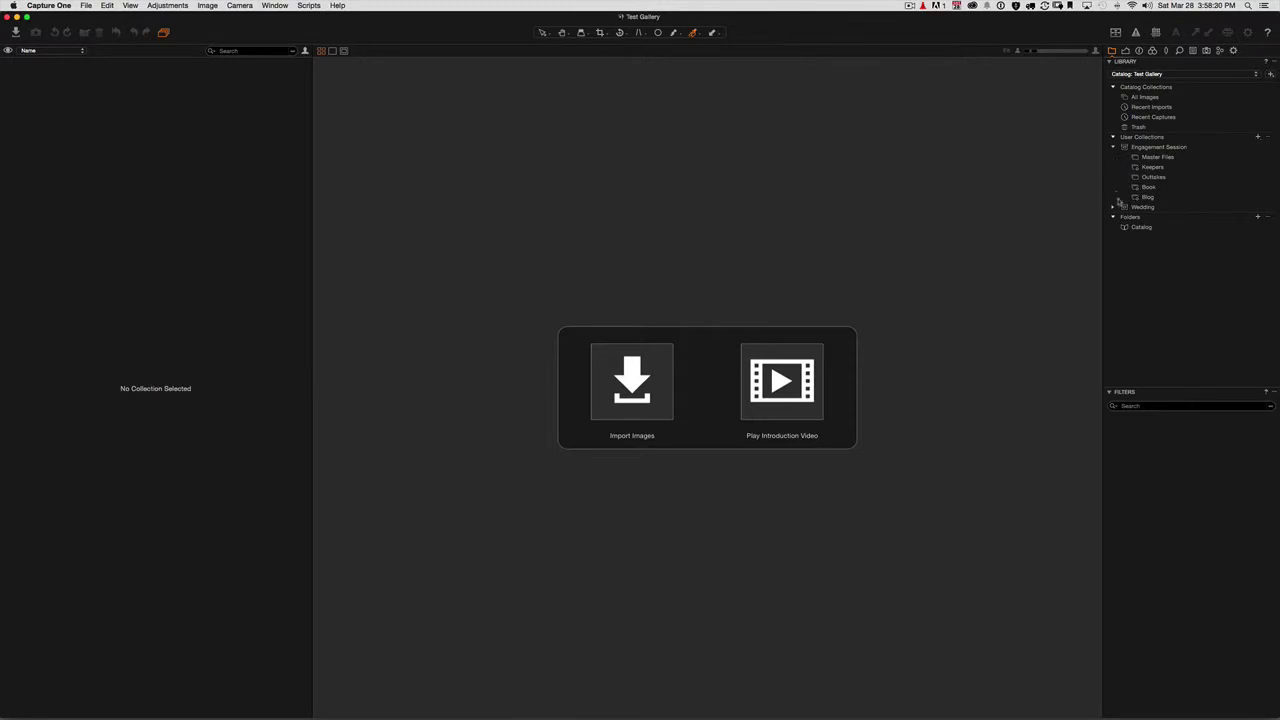
left_click(1113, 207)
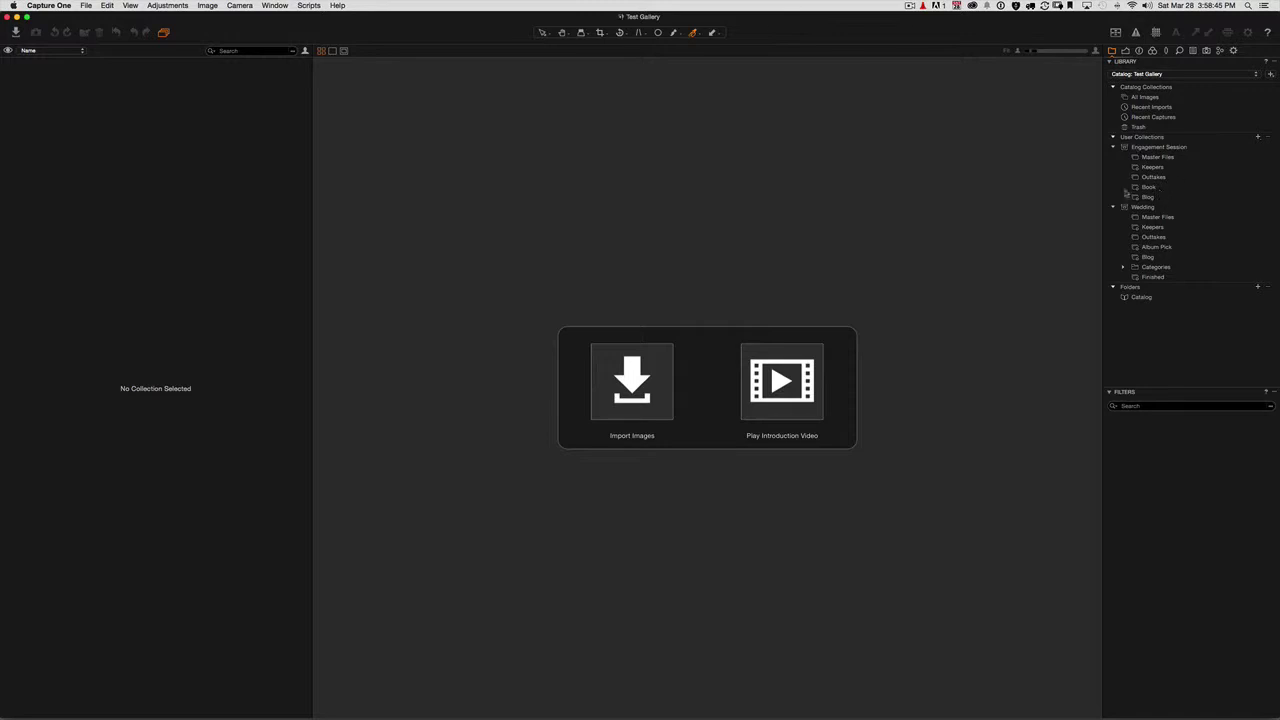
left_click(1155, 158)
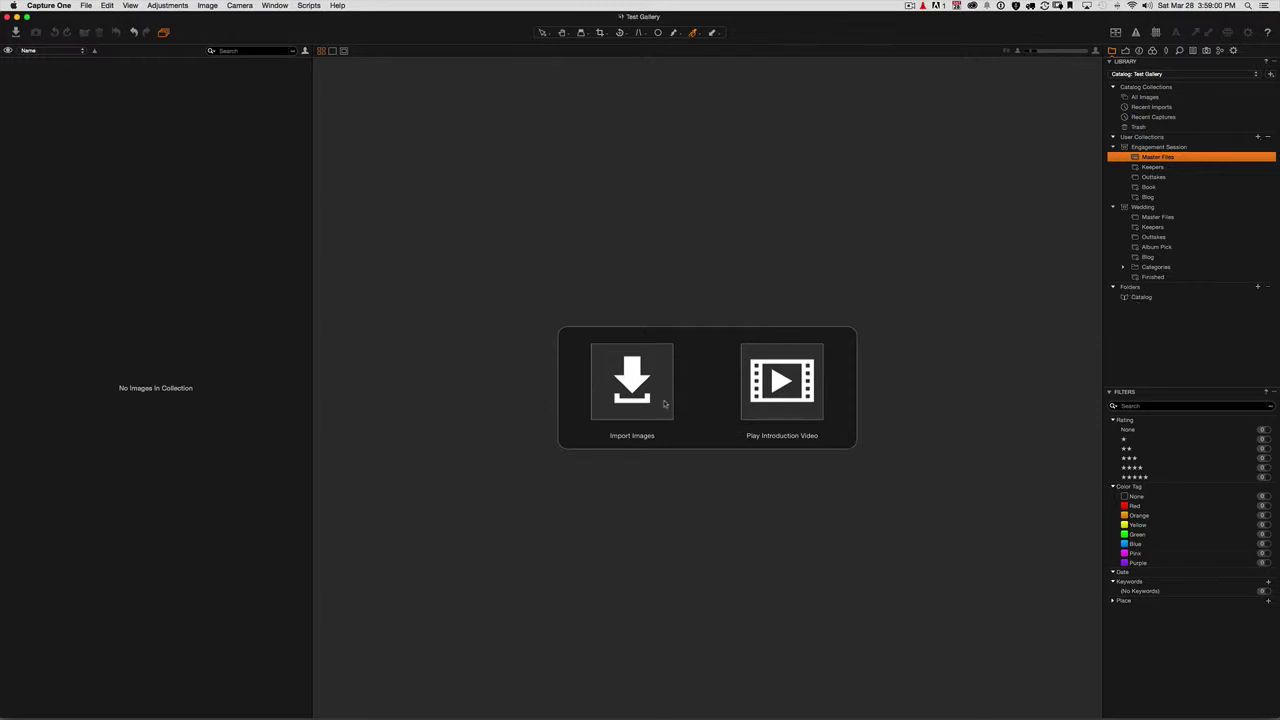
left_click(632, 389)
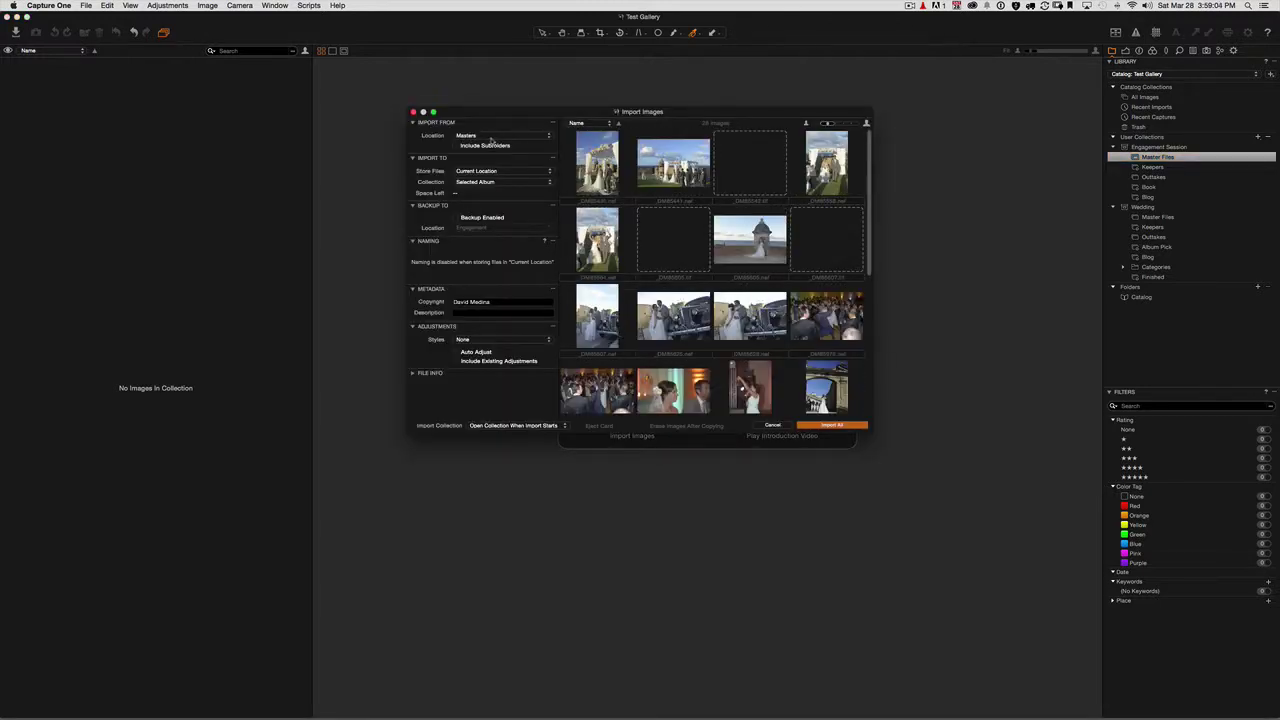
Set the import source to the Test gallery folder inside Weddings 2015 on the Studio HK drive
left_click(491, 137)
left_click(491, 137)
left_click(554, 138)
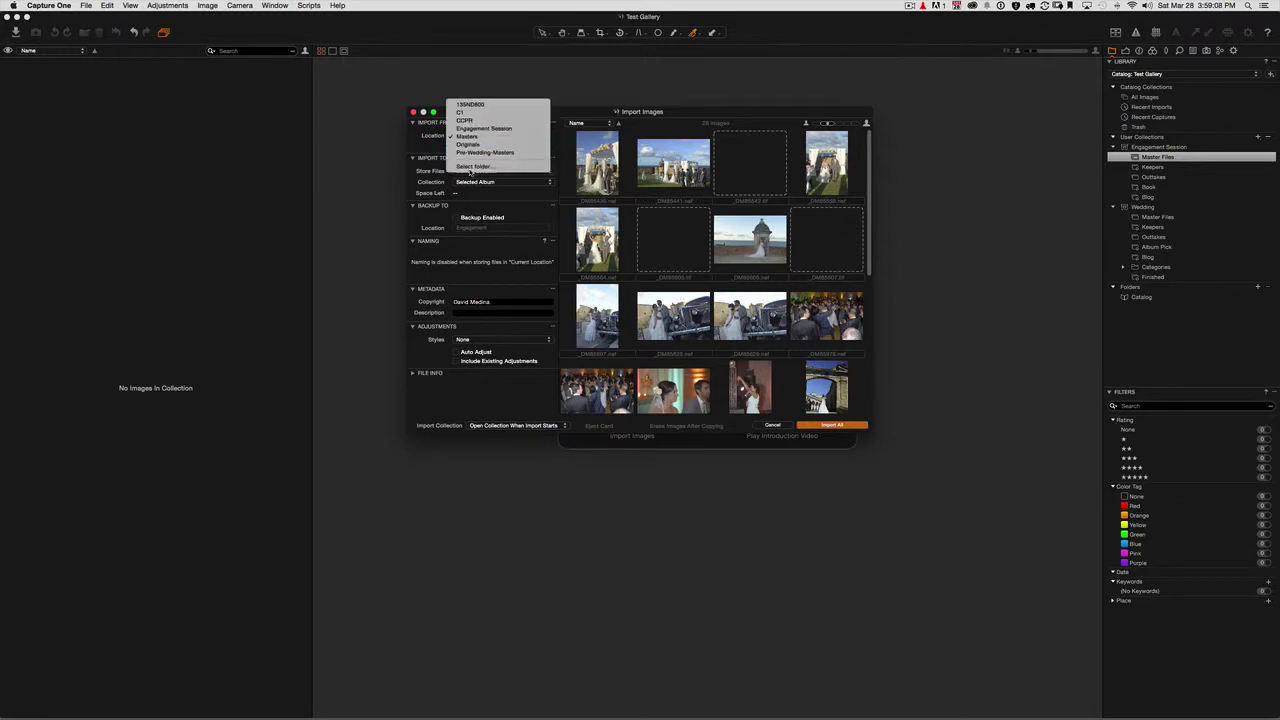
left_click(470, 171)
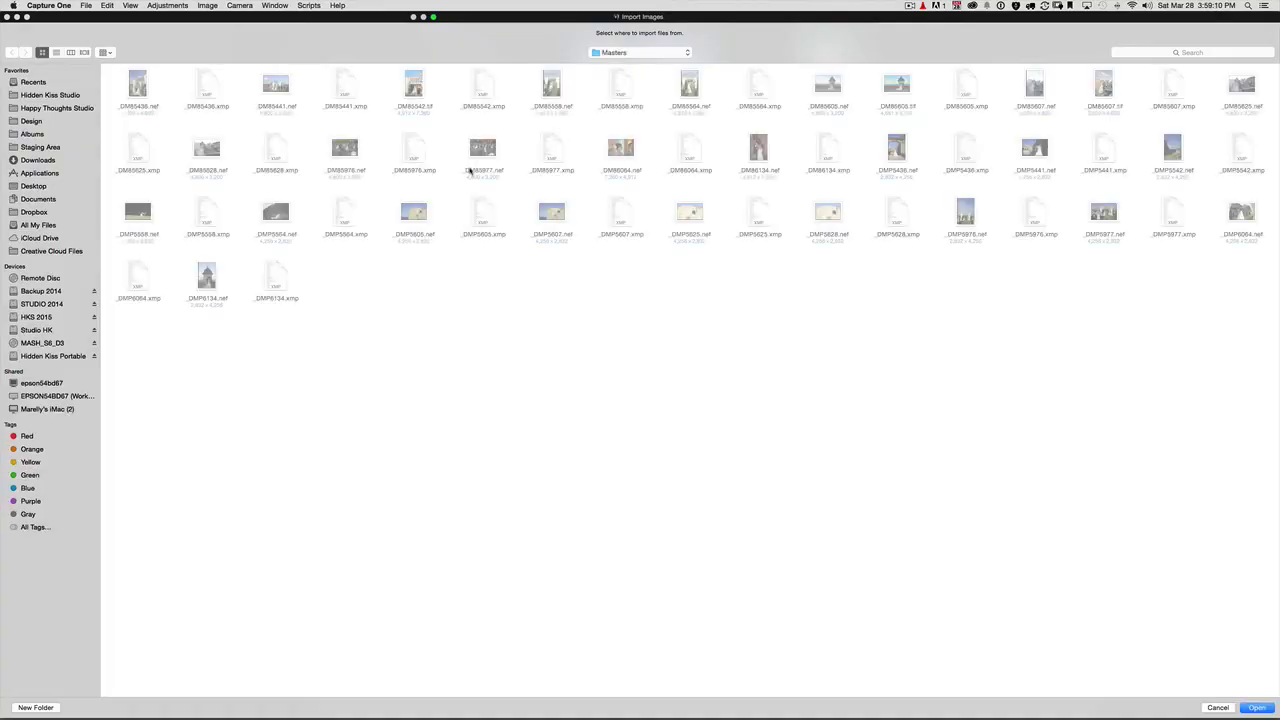
left_click(655, 53)
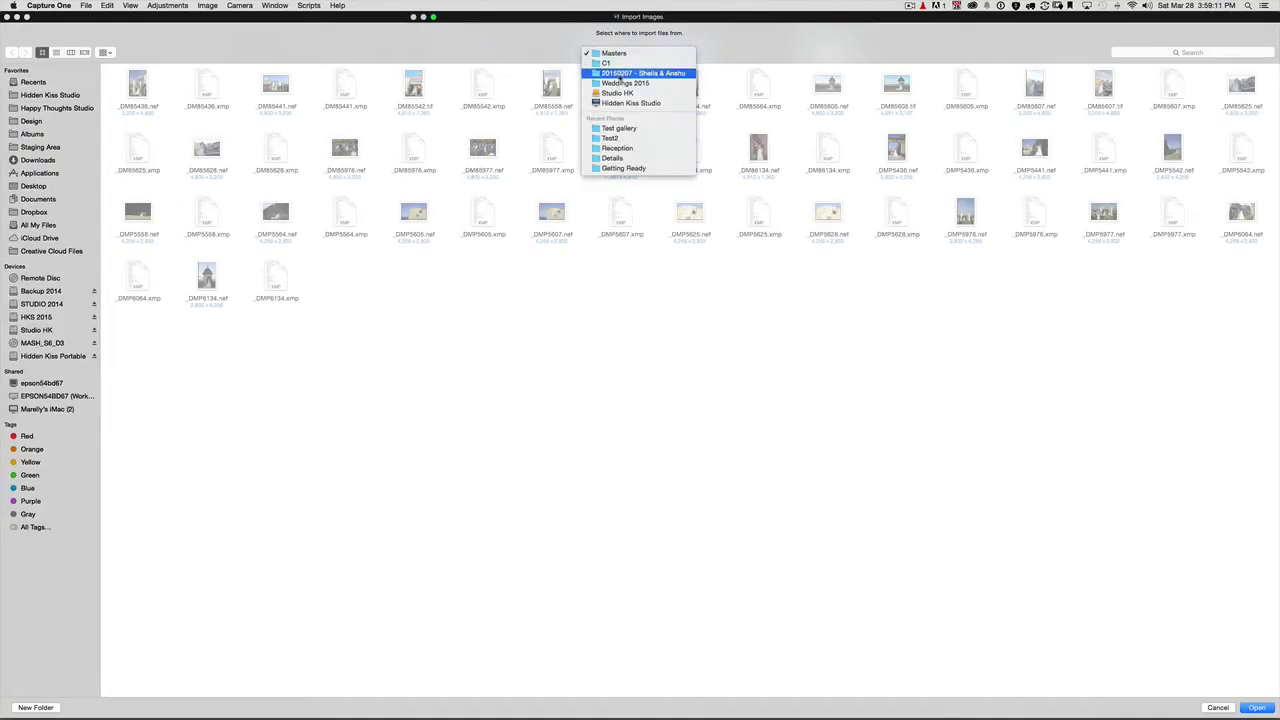
left_click(617, 93)
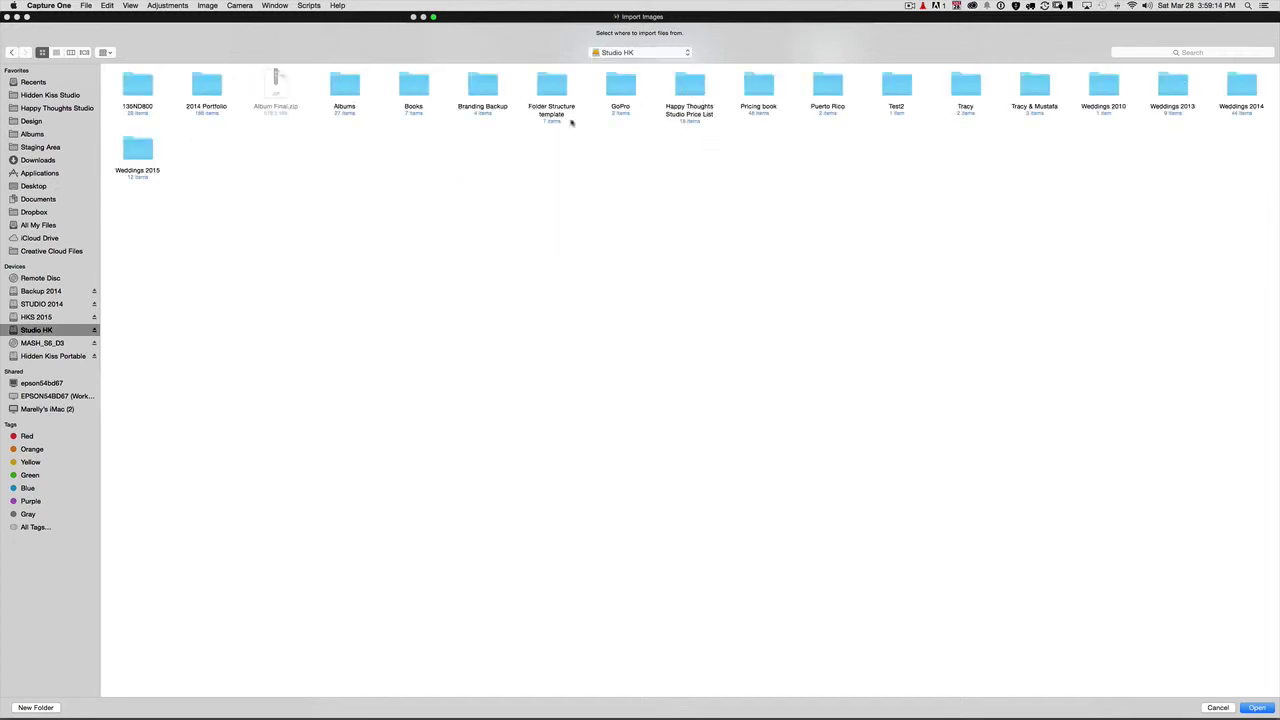
double_click(141, 150)
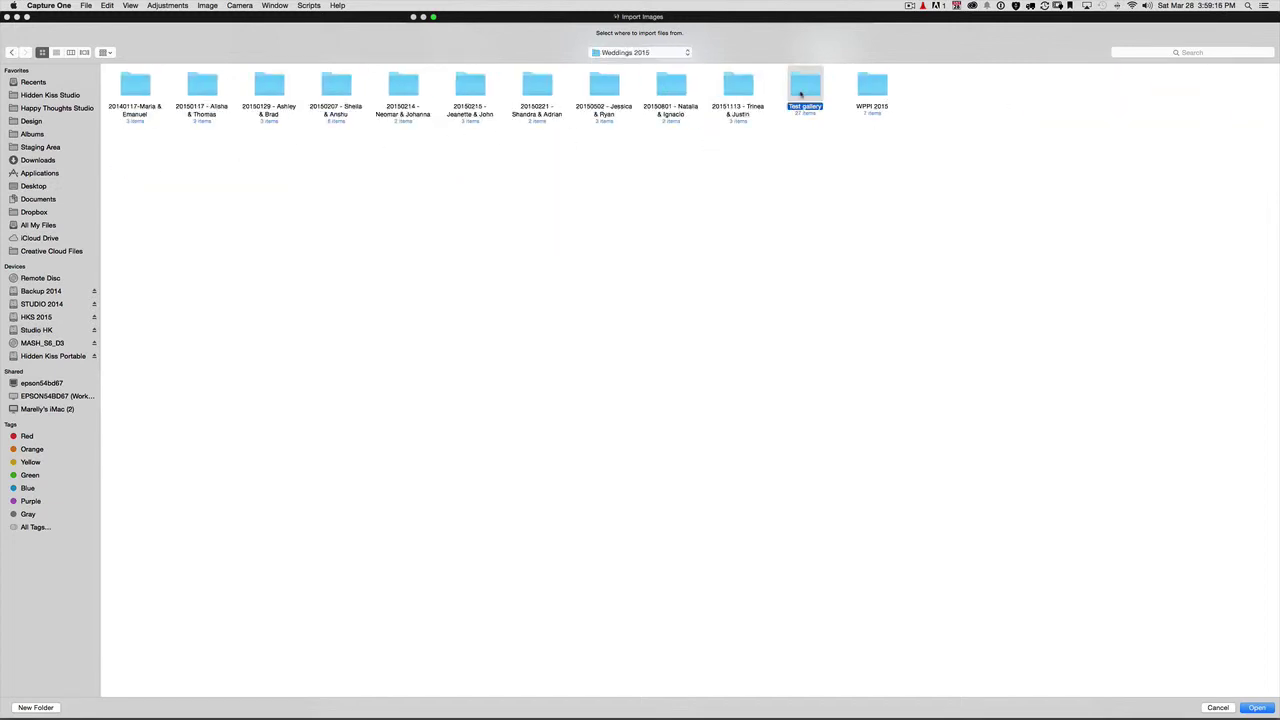
double_click(804, 86)
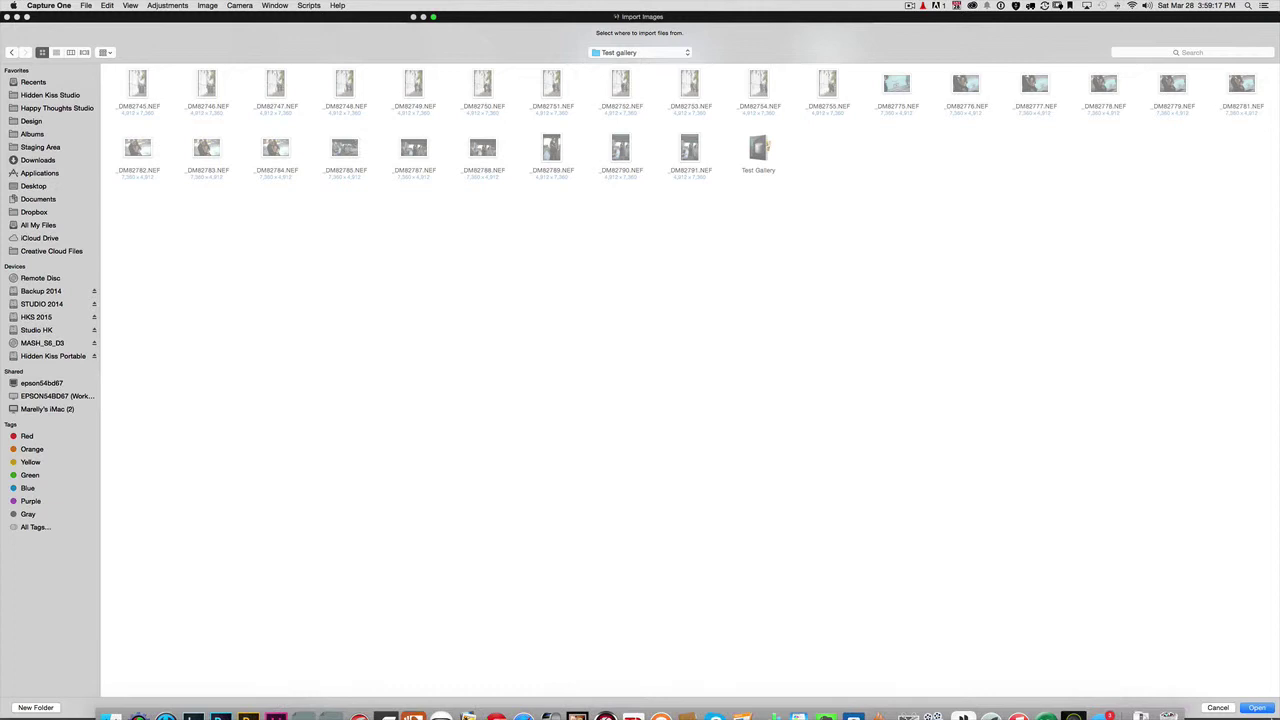
left_click(1257, 707)
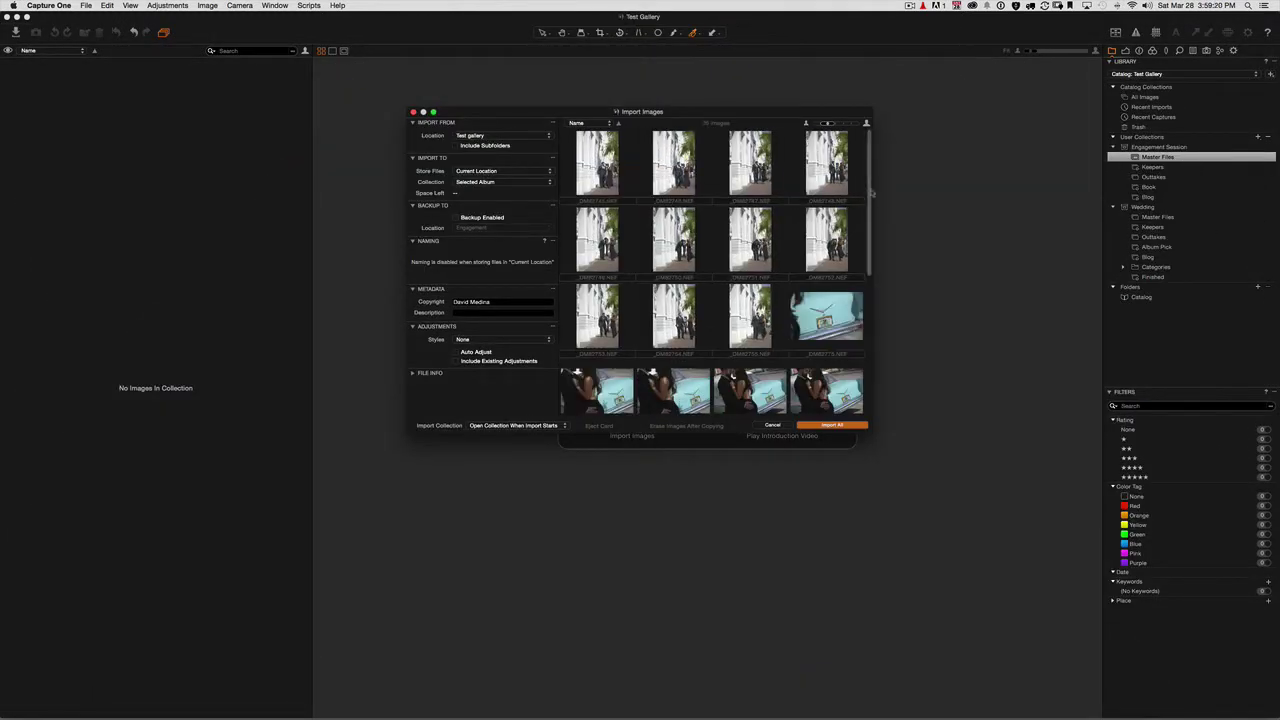
Keep Selected Album as the destination collection and import all the images
left_click(482, 182)
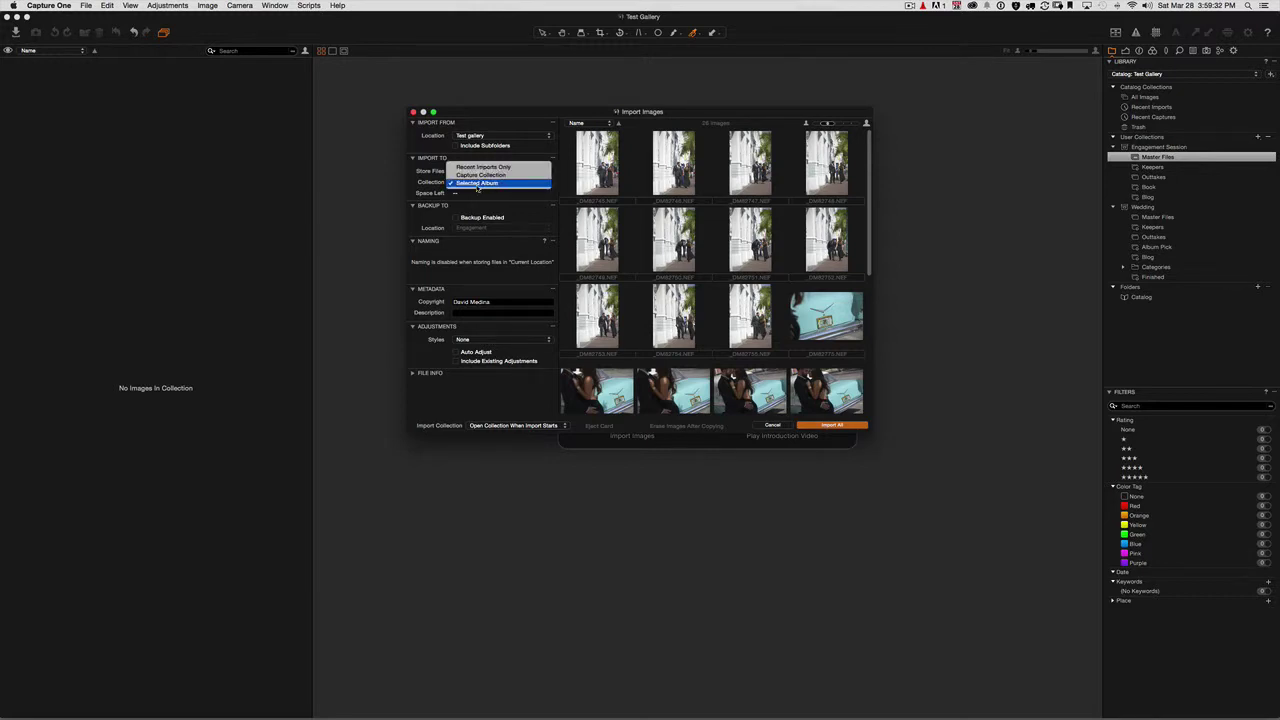
left_click(478, 185)
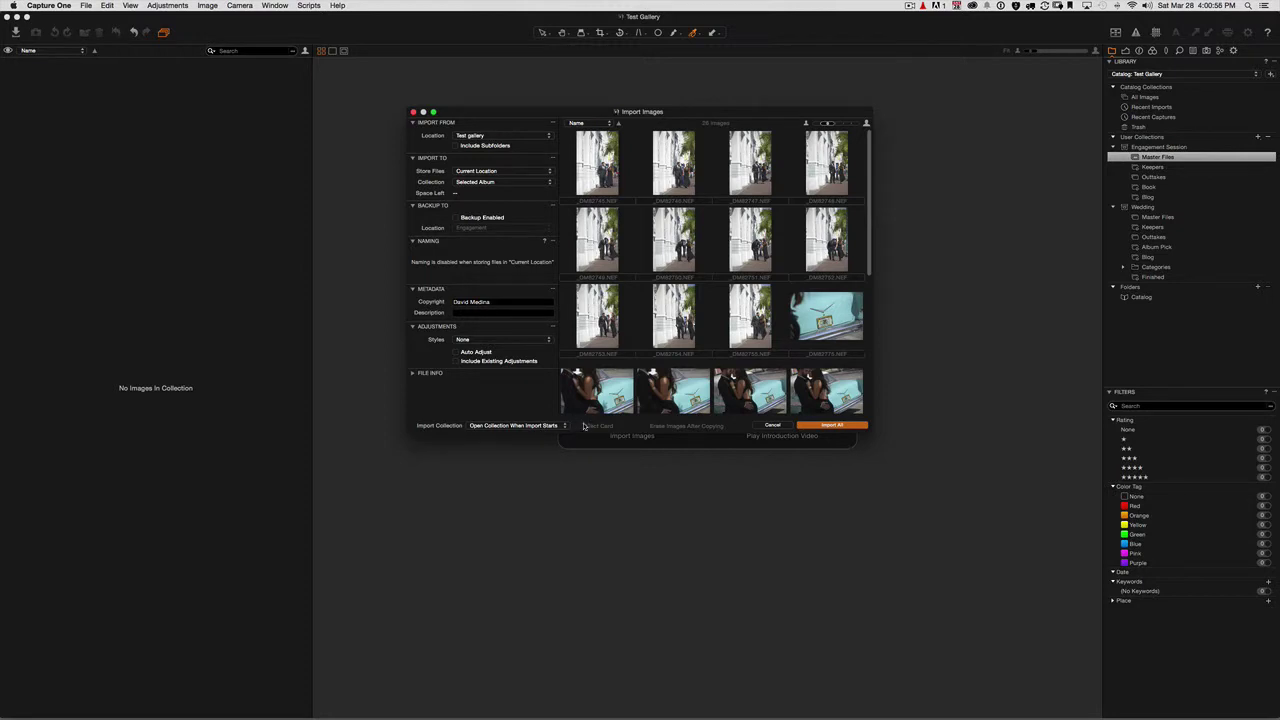
left_click(839, 427)
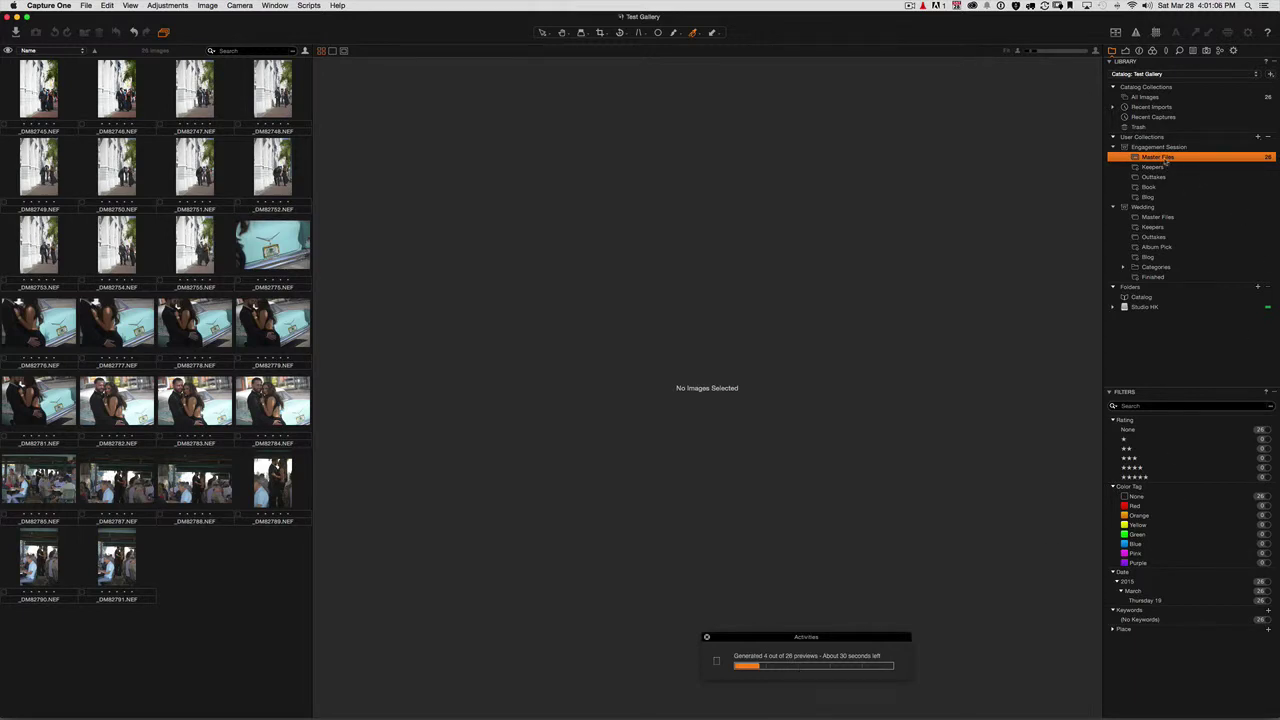
View the catalog's All Images collection to check the imported photos
left_click(1142, 97)
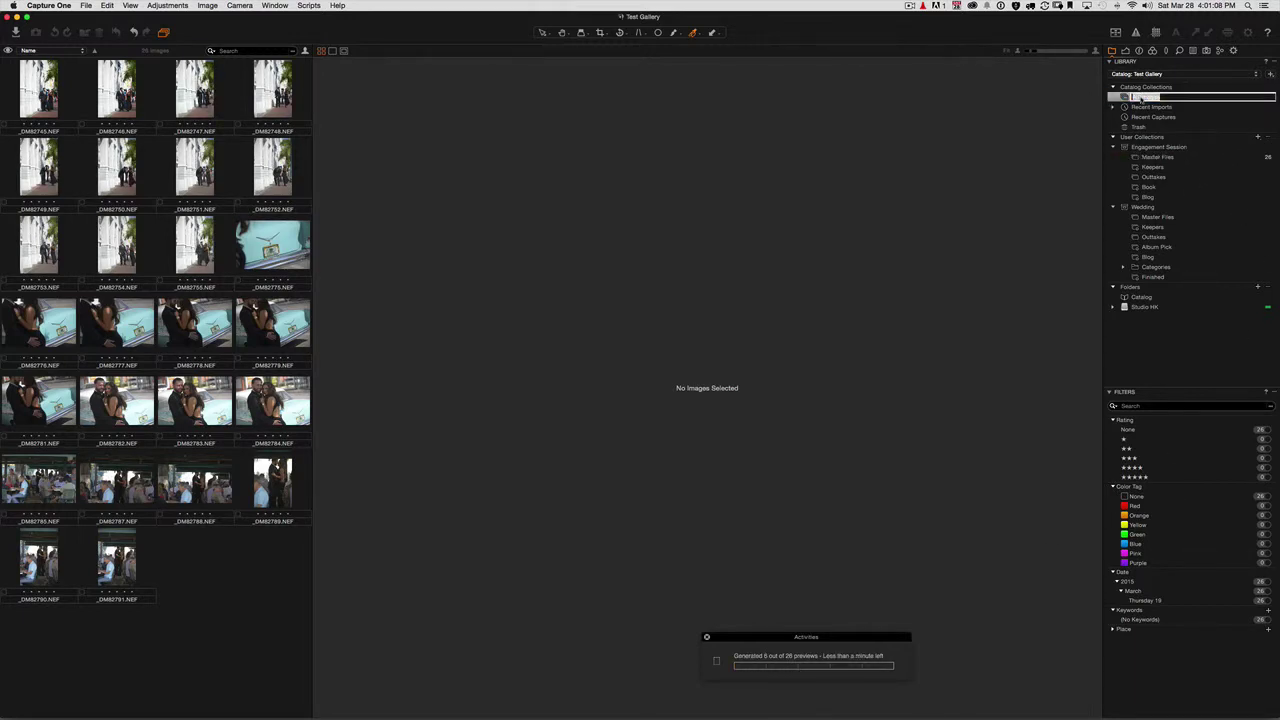
left_click(1124, 100)
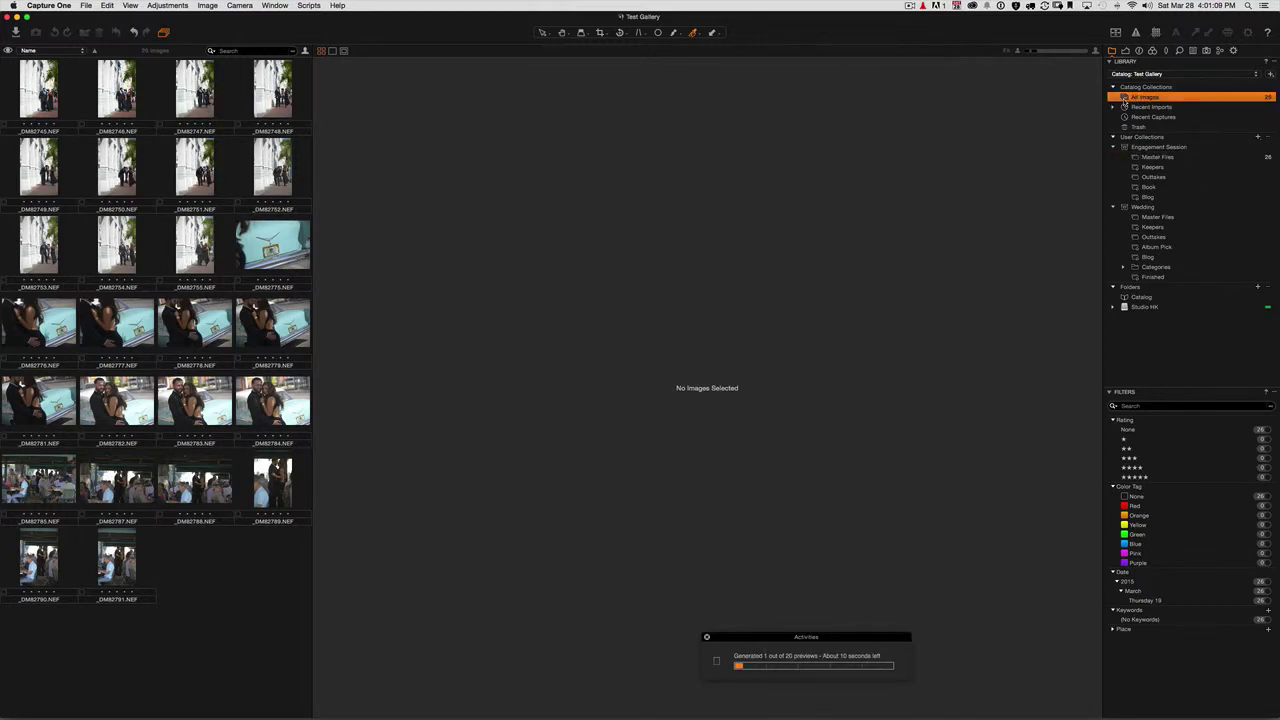
Add image _DM82752.NEF from the Engagement Session's Master Files album to its Outtakes album
left_click(1159, 158)
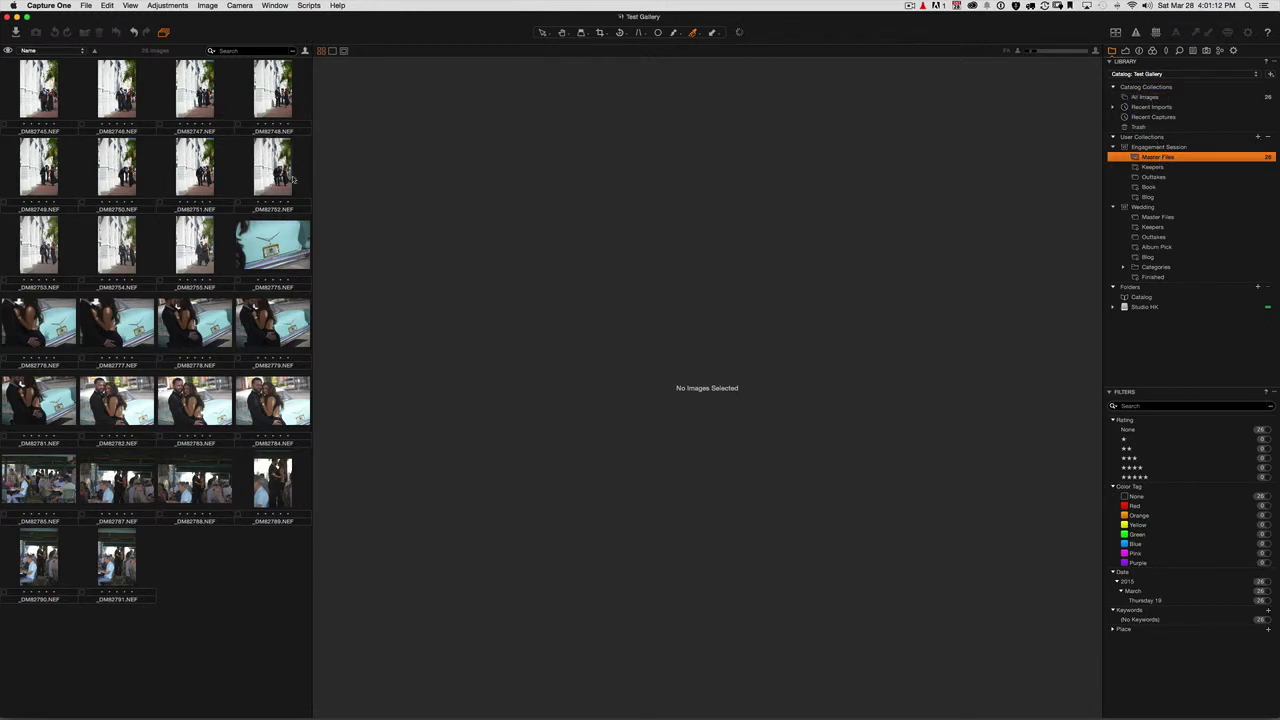
left_click_drag(276, 172, 1176, 180)
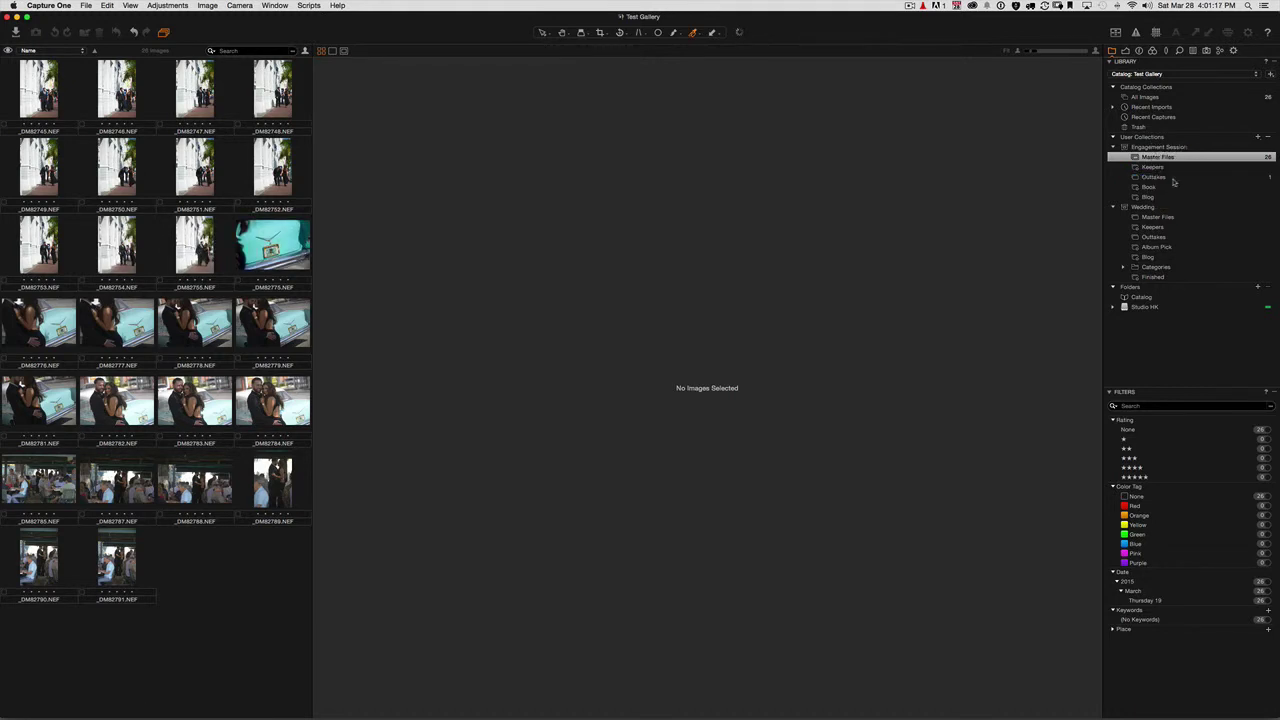
Compare the images in the Engagement Session's Outtakes album, its Master Files album and the Test gallery folder on Studio HK
left_click(1240, 180)
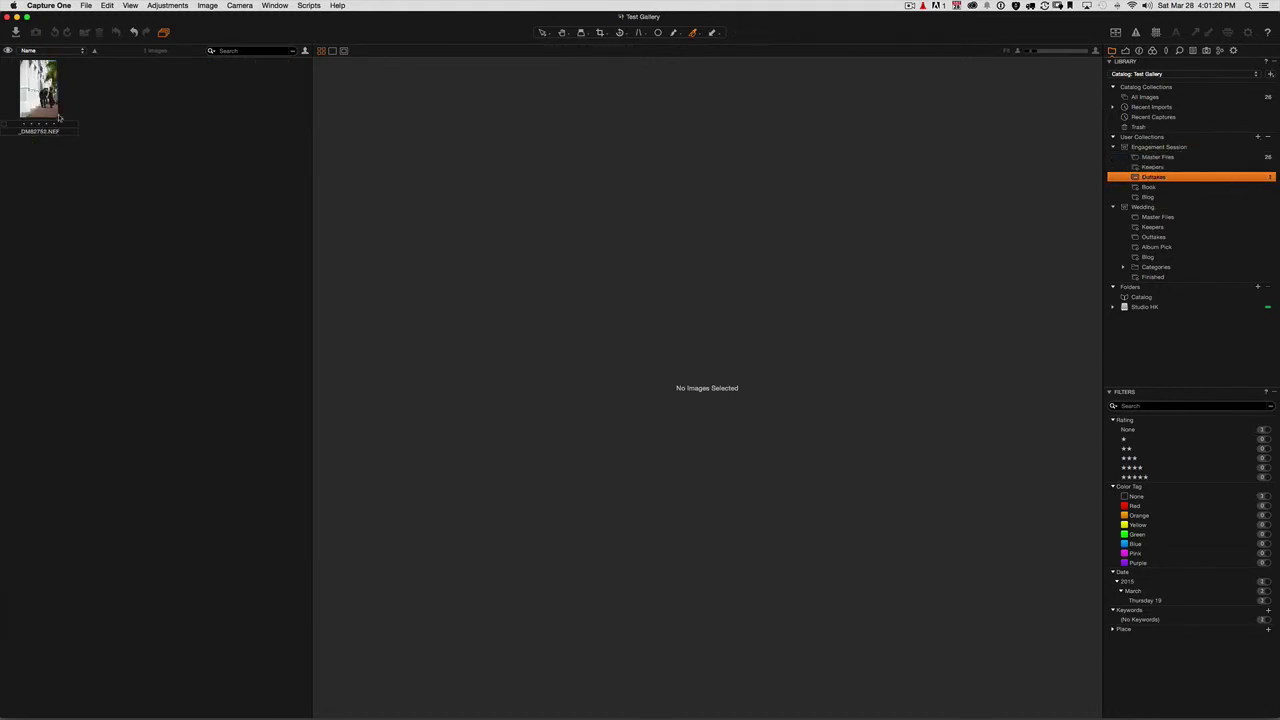
left_click(1114, 308)
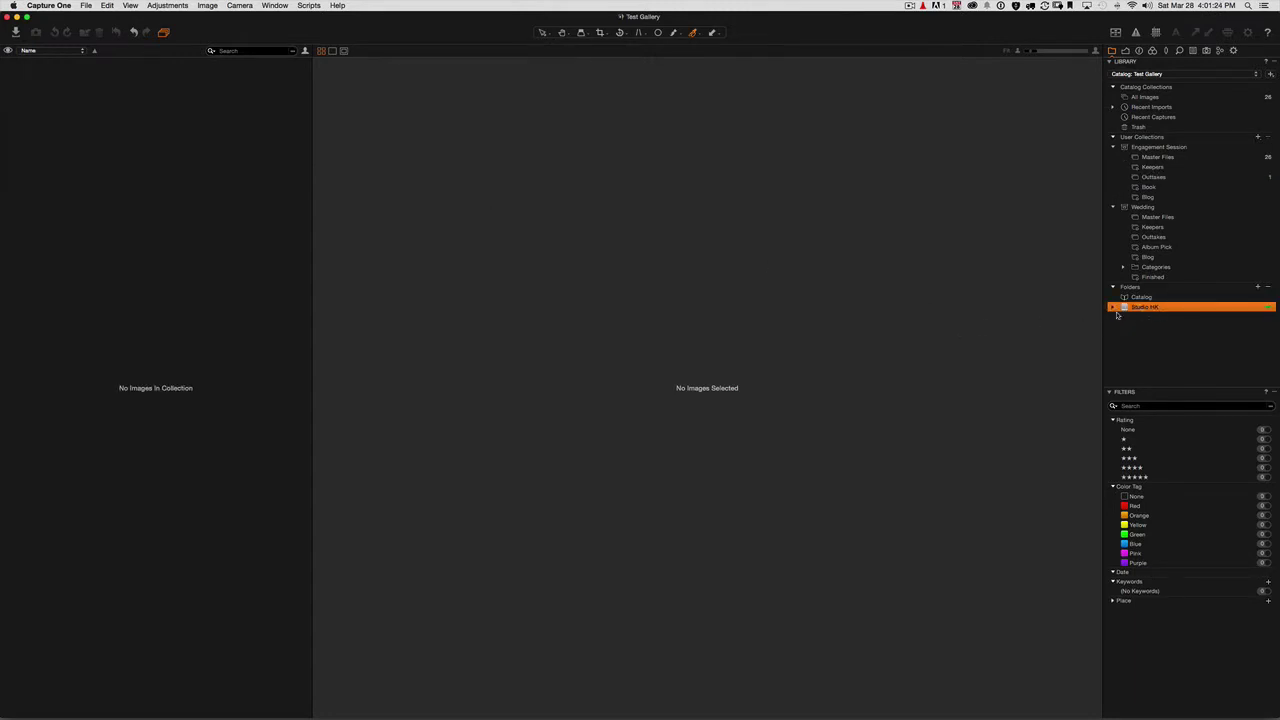
left_click(1113, 308)
left_click(1152, 318)
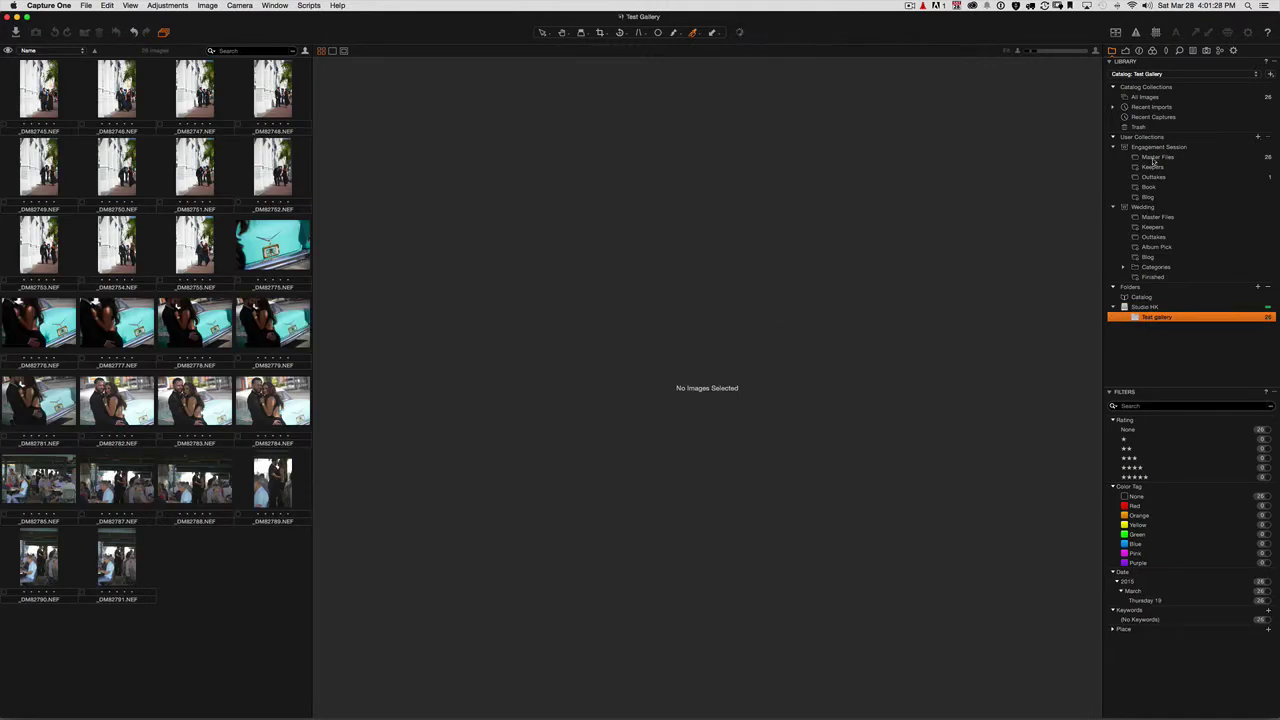
left_click(1155, 159)
left_click(1145, 177)
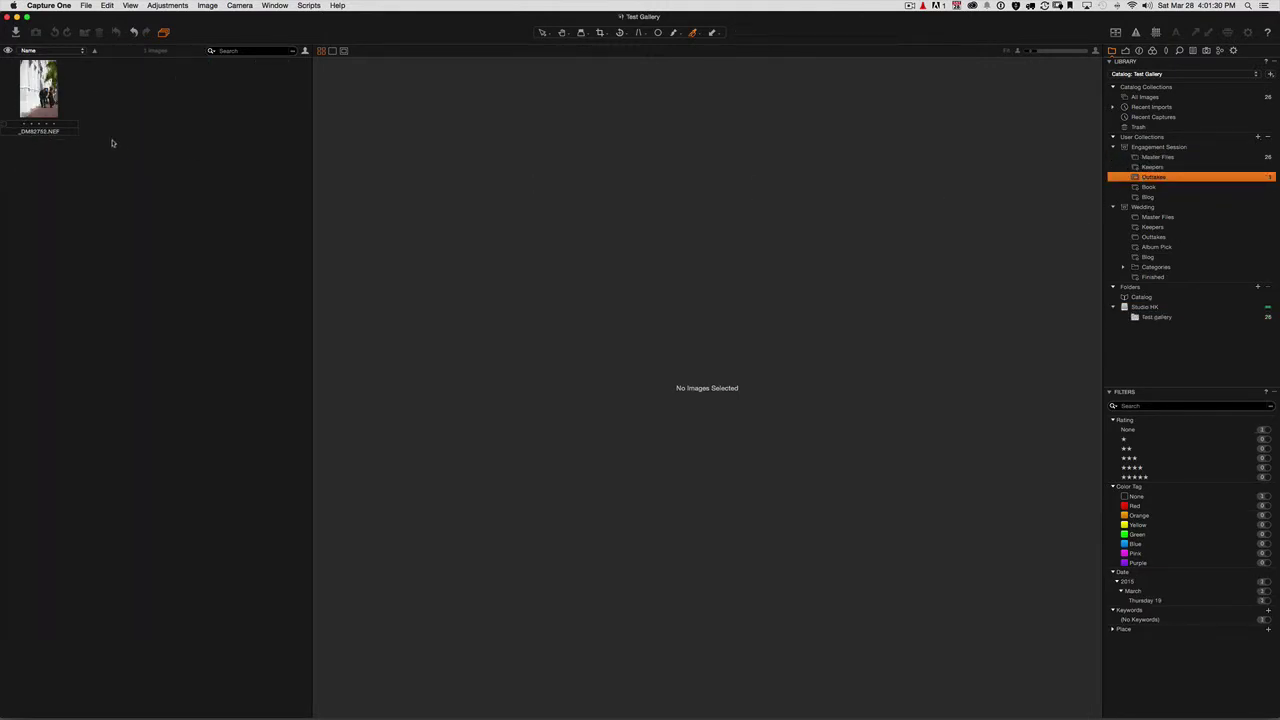
Try to add images from the Engagement Session's Outtakes and Master Files albums directly to its Keepers smart album
left_click_drag(96, 90, 1150, 167)
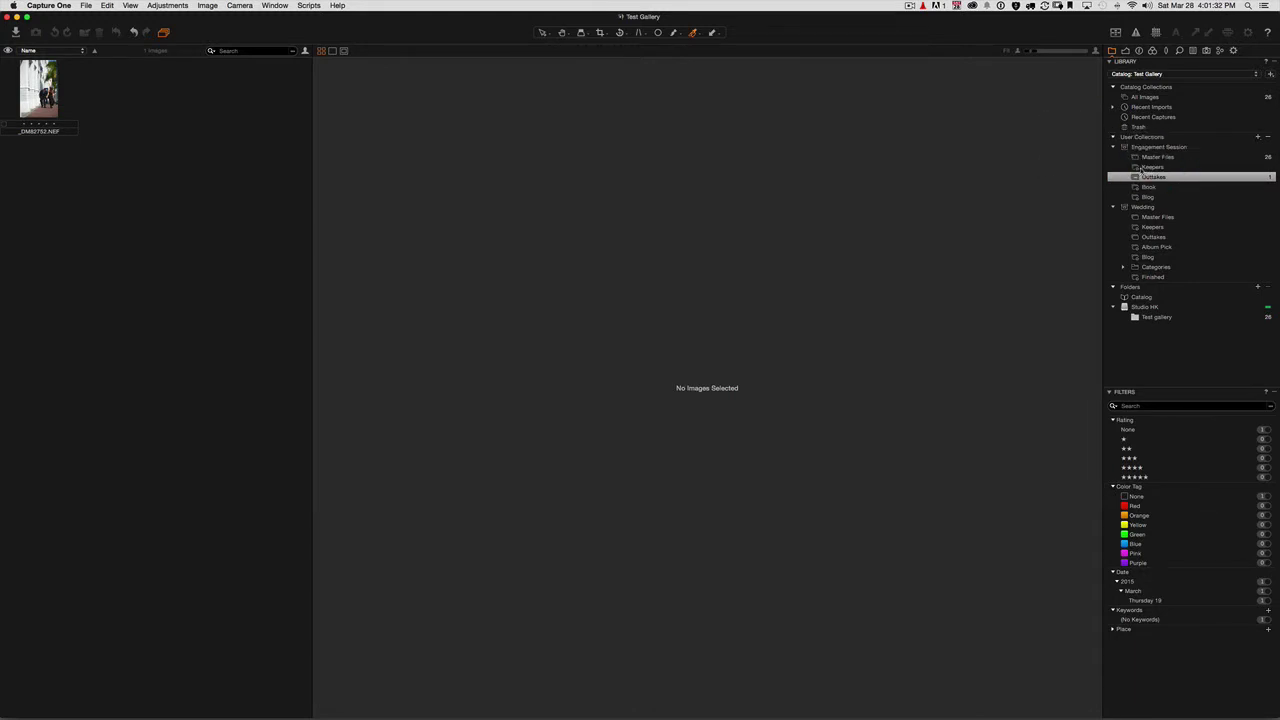
left_click_drag(44, 92, 1145, 168)
left_click(1176, 158)
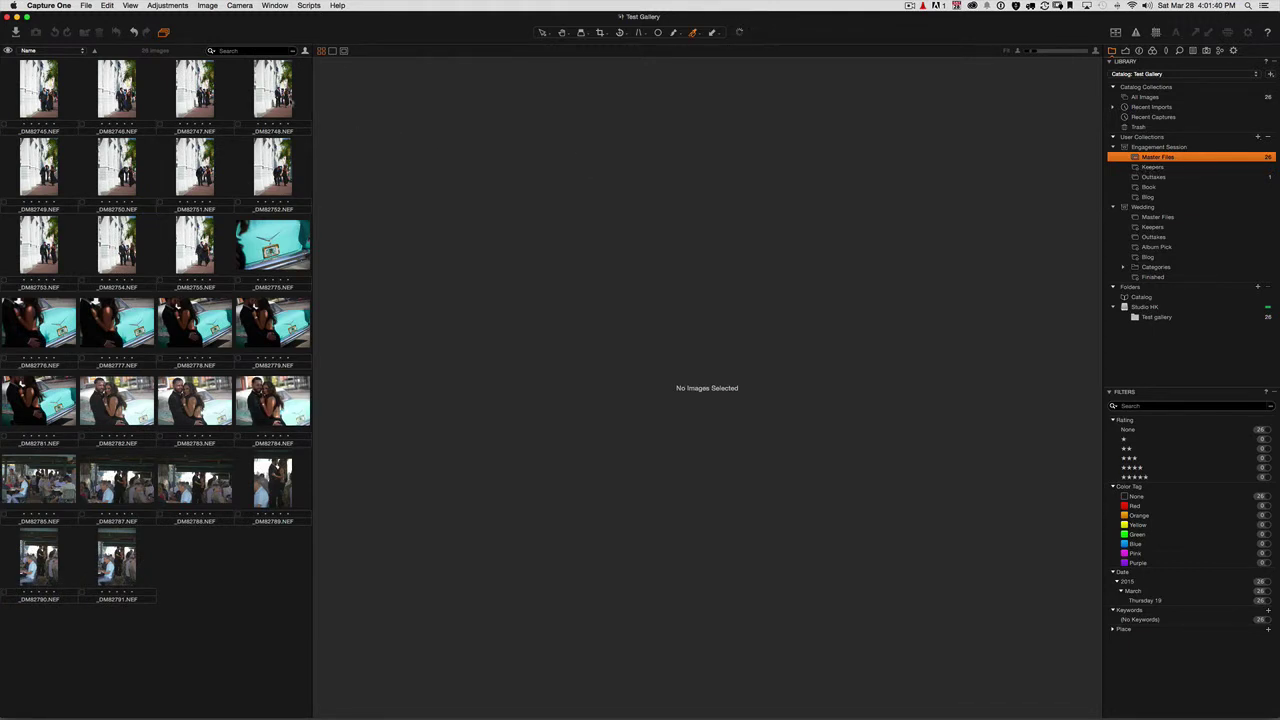
left_click_drag(280, 100, 1160, 158)
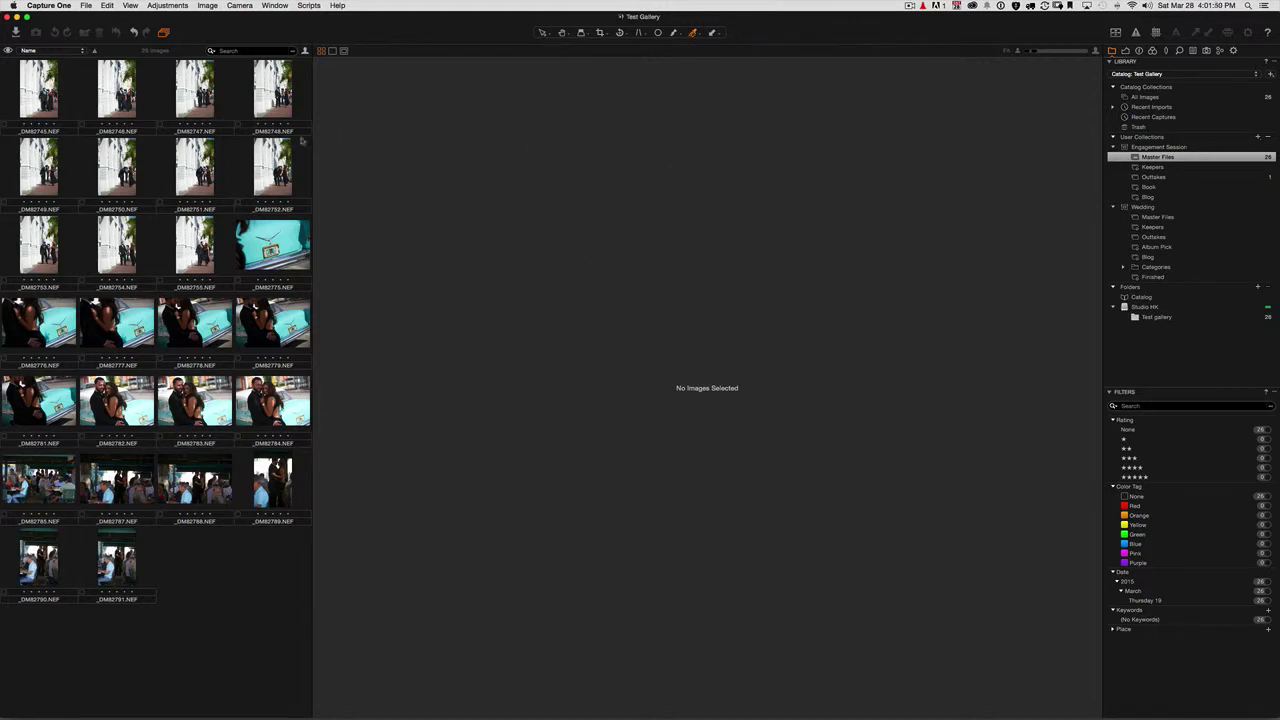
Rate _DM82746.NEF and _DM82775.NEF one star in the Engagement Session's Master Files, checking the Keepers album after each
left_click(103, 126)
left_click(1150, 168)
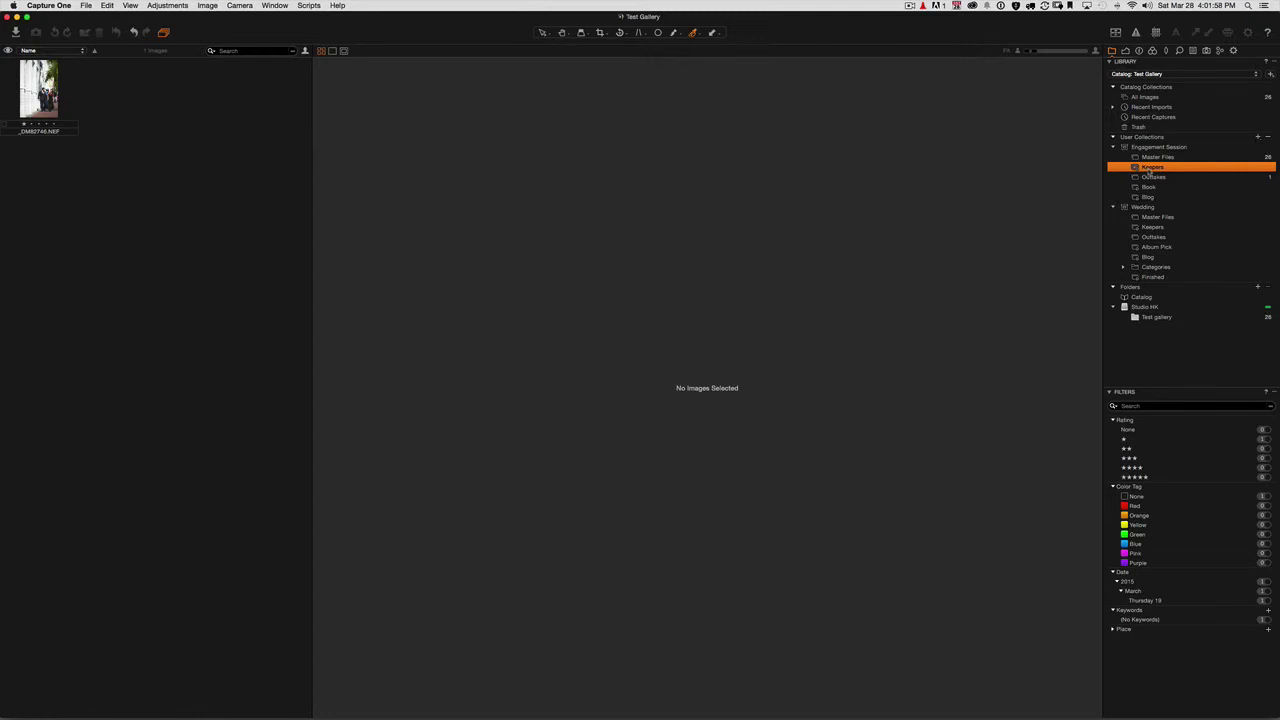
left_click(1145, 158)
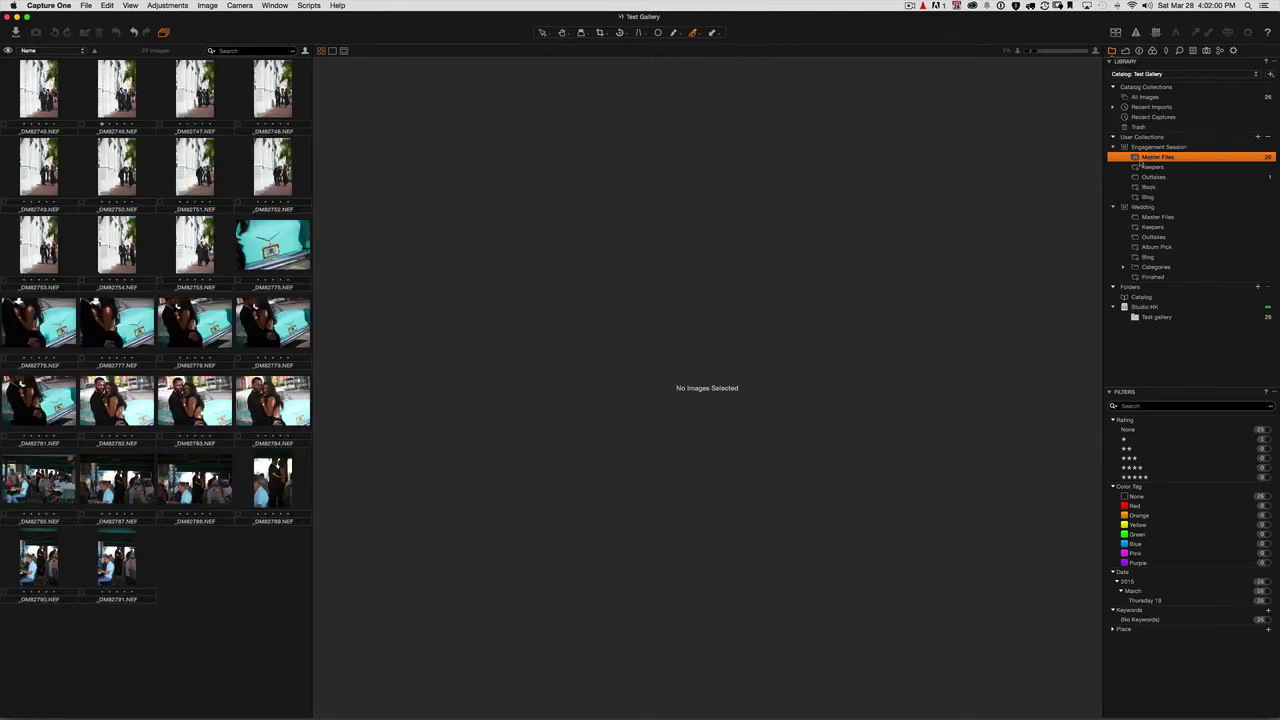
left_click(268, 252)
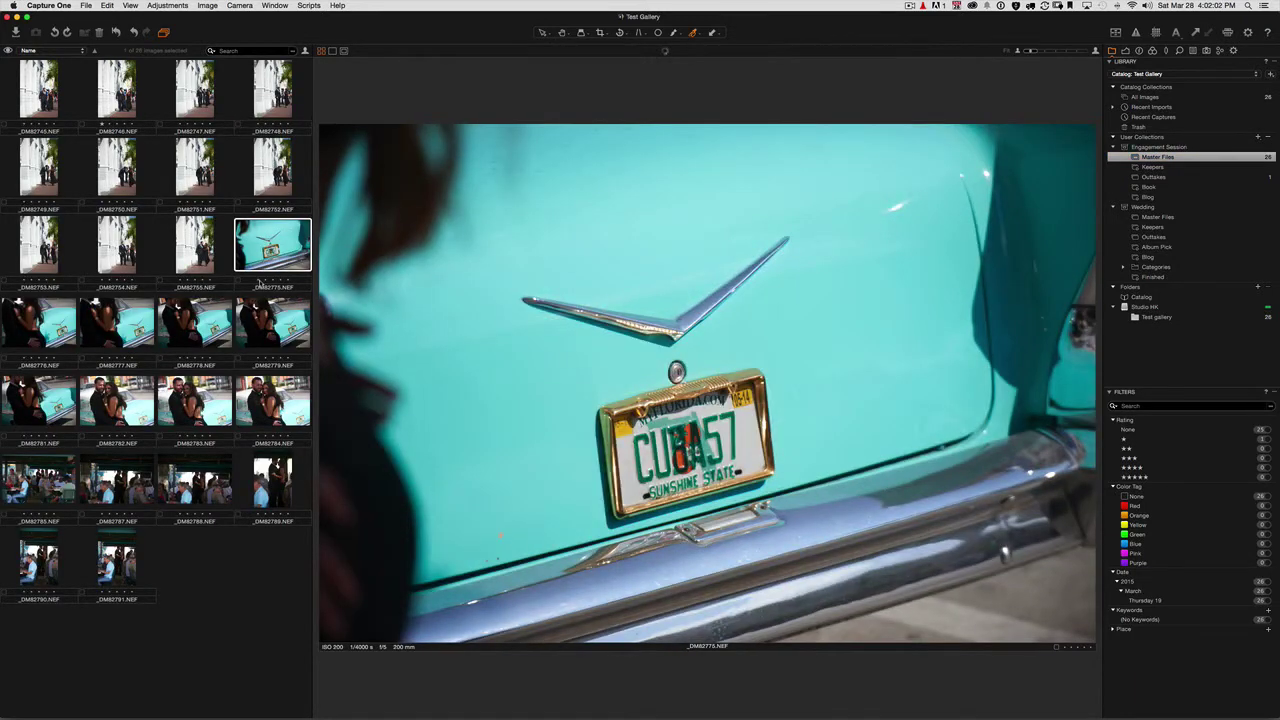
left_click(1153, 168)
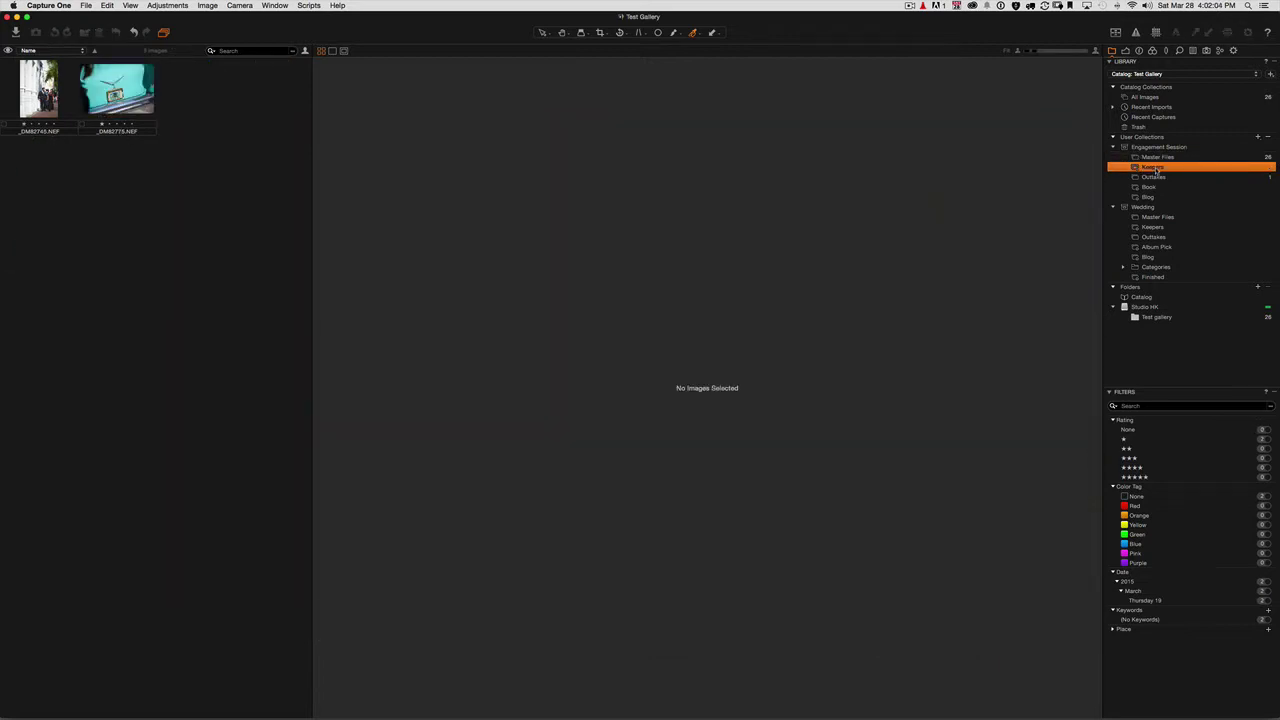
Rate _DM82777, _DM82781, _DM82783, _DM82787 and _DM82788 one star in Master Files, and check the Outtakes and Keepers albums
left_click(1157, 158)
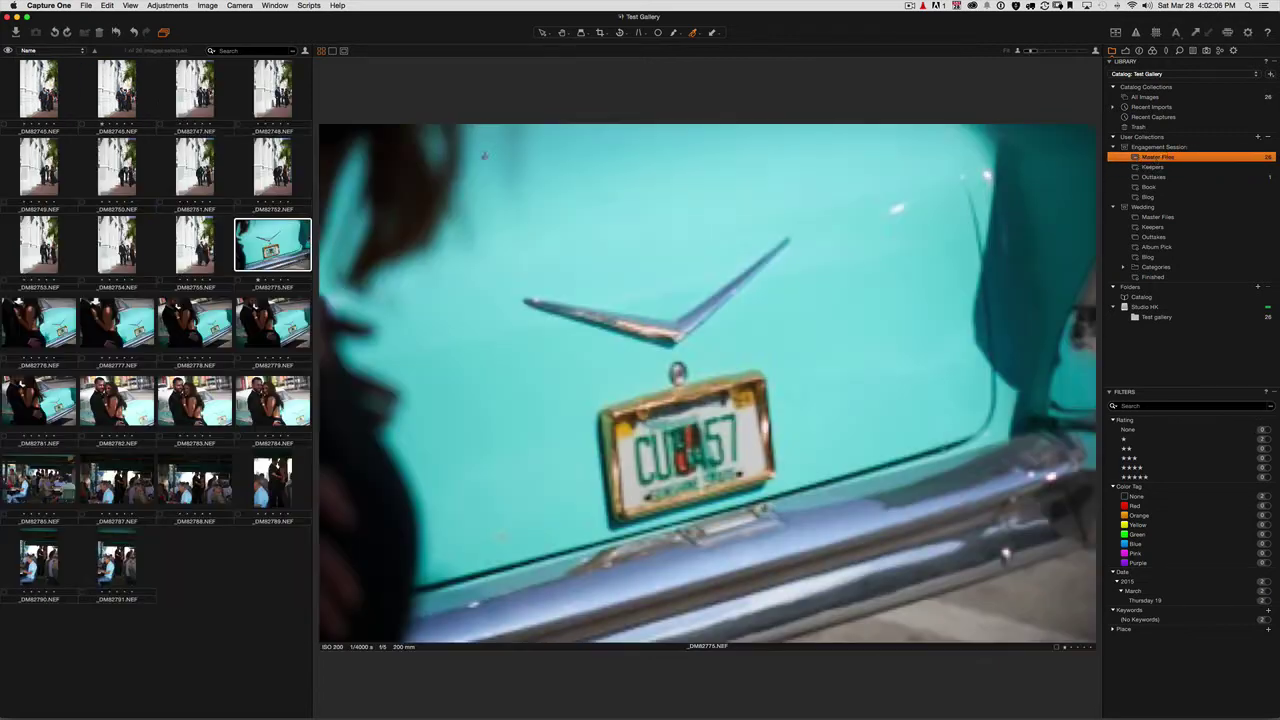
left_click(115, 325)
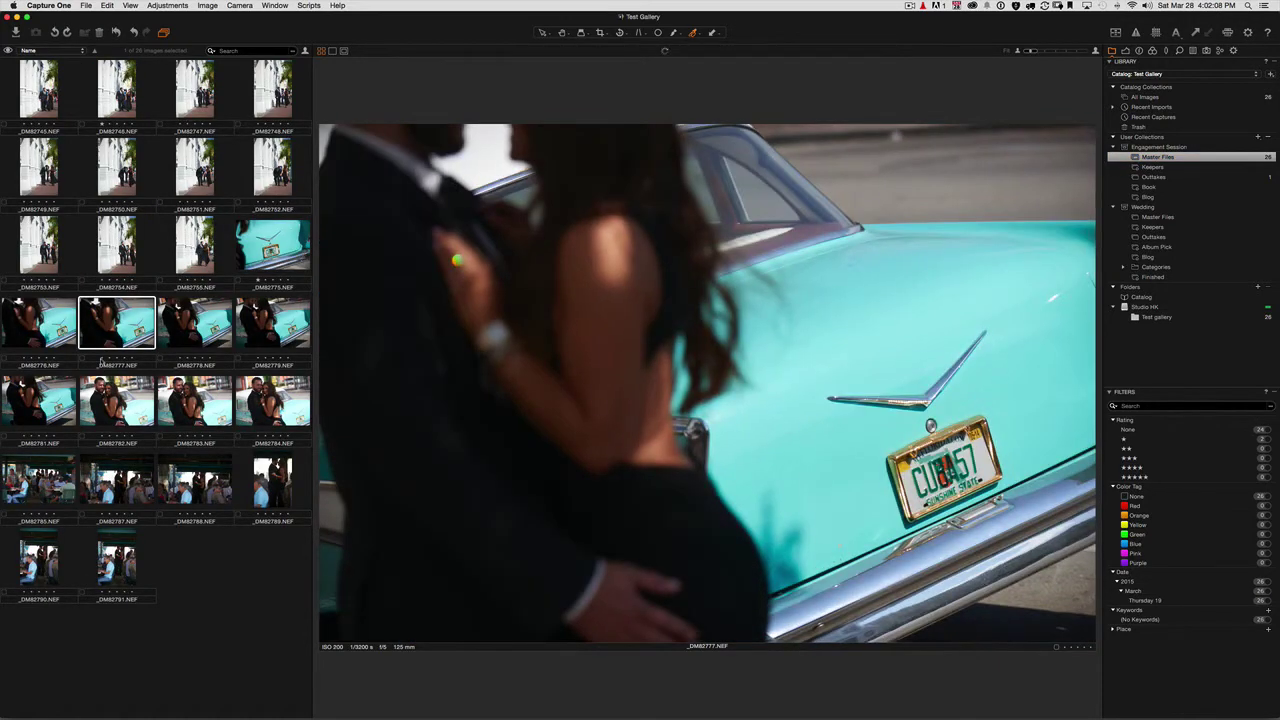
left_click(192, 405)
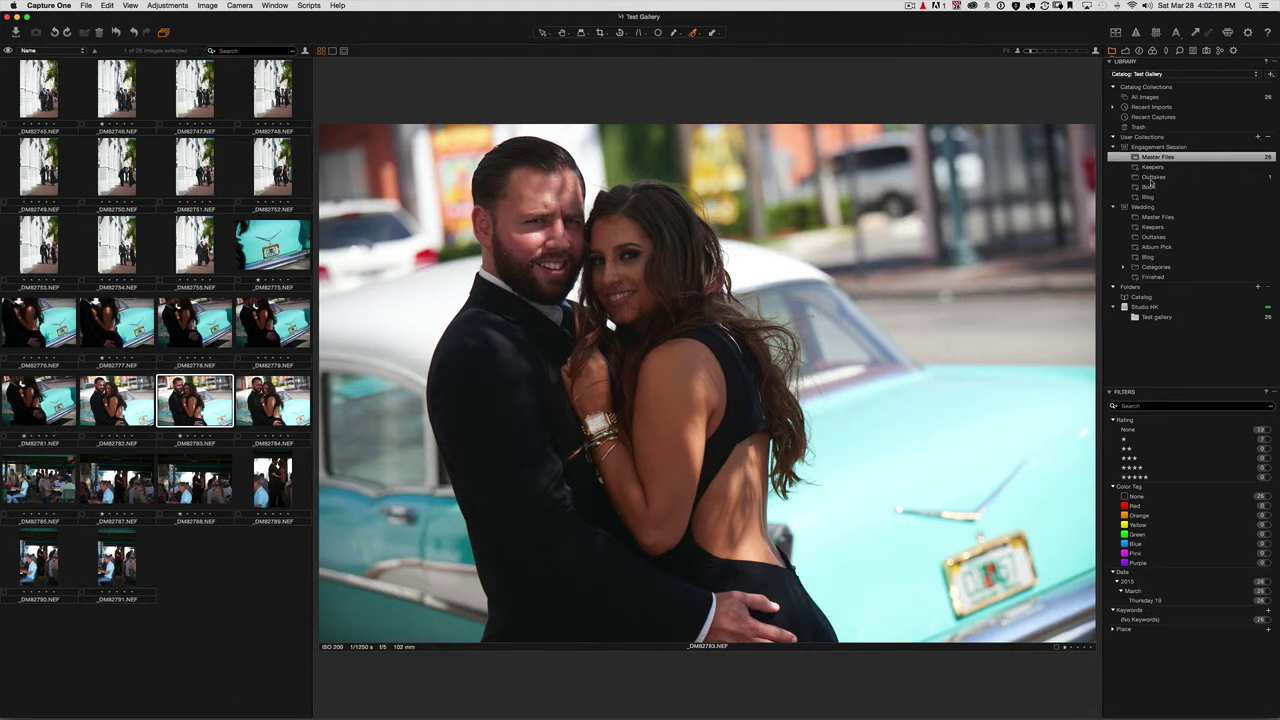
left_click(1152, 179)
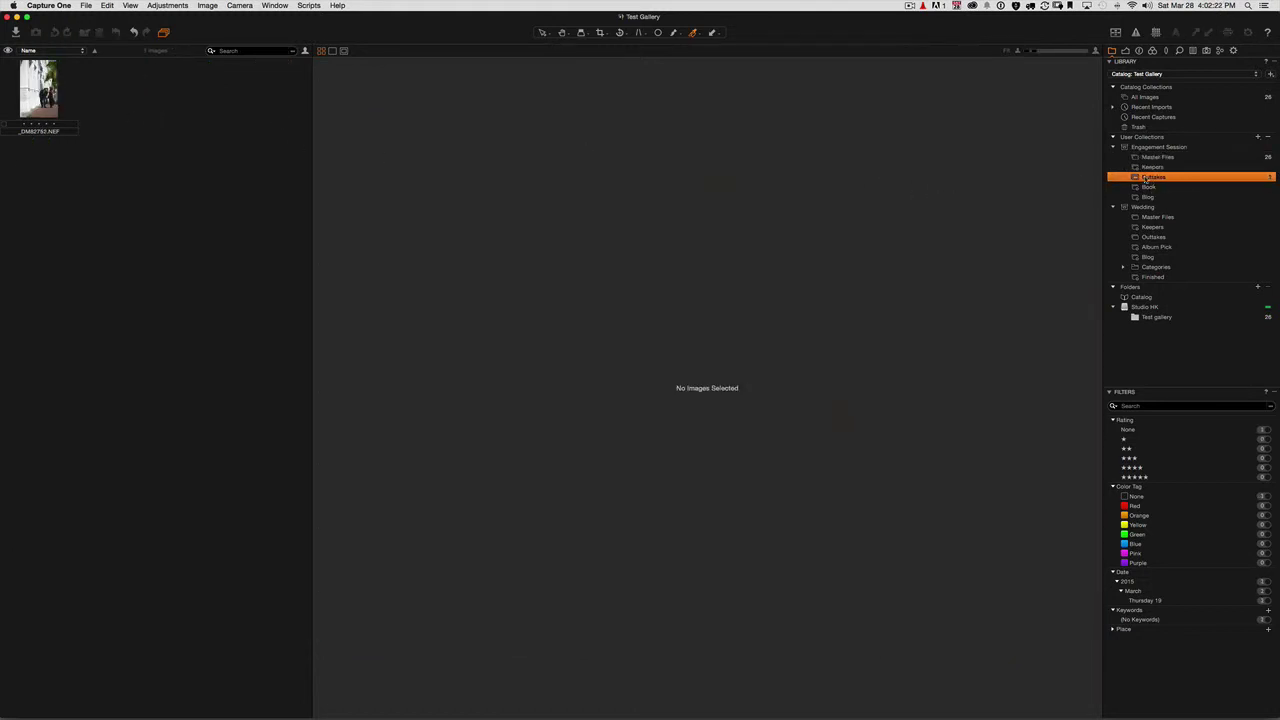
left_click(1151, 167)
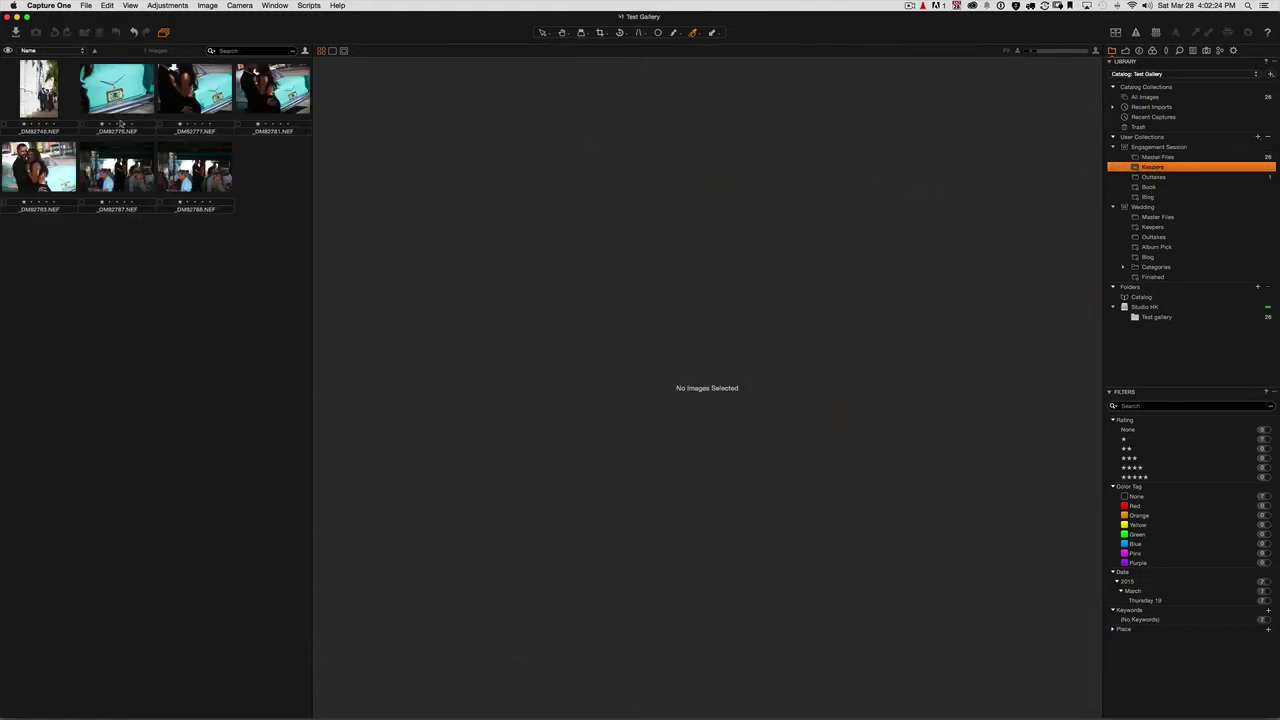
Sort the images in the Engagement Session's Master Files album by Rating
left_click(1156, 158)
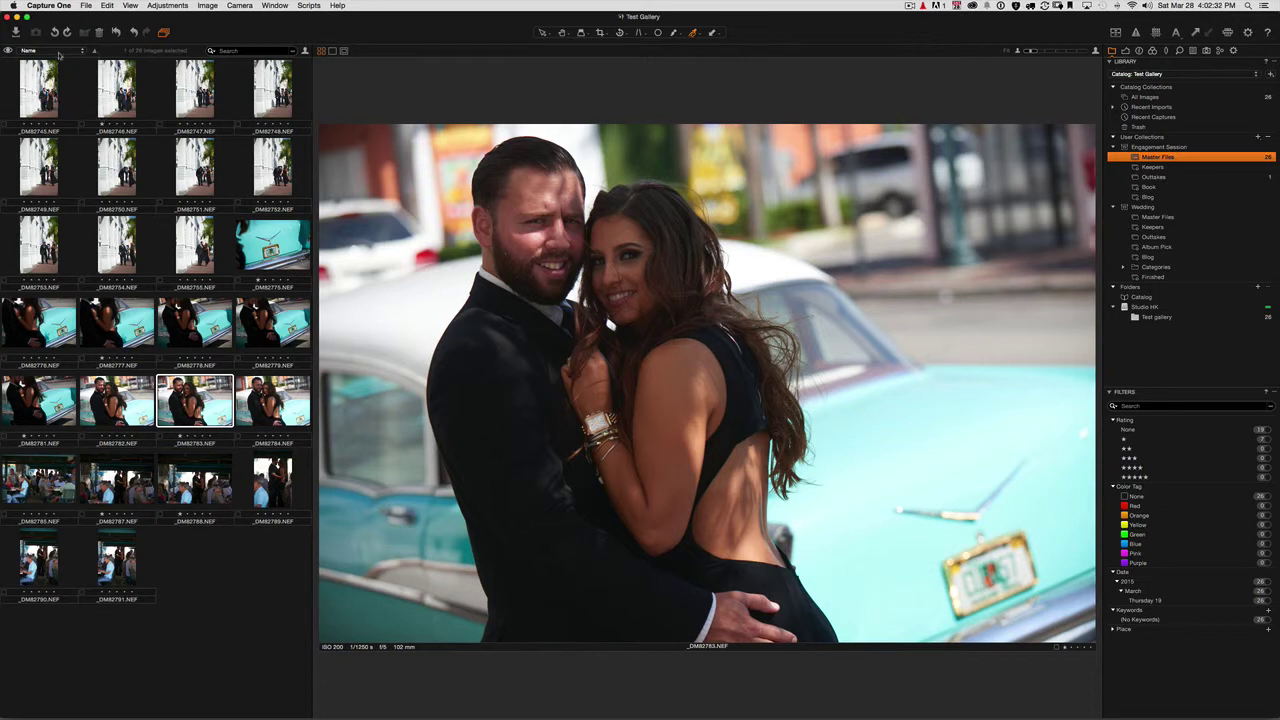
left_click(72, 55)
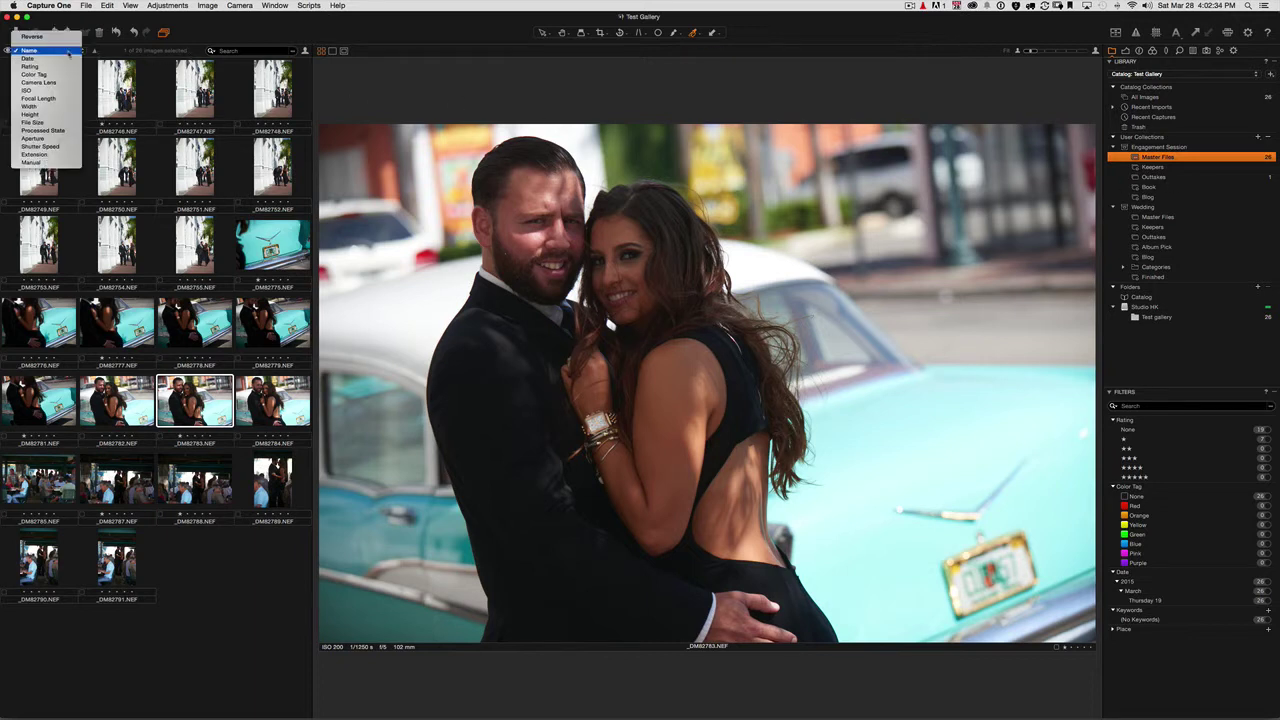
left_click(44, 67)
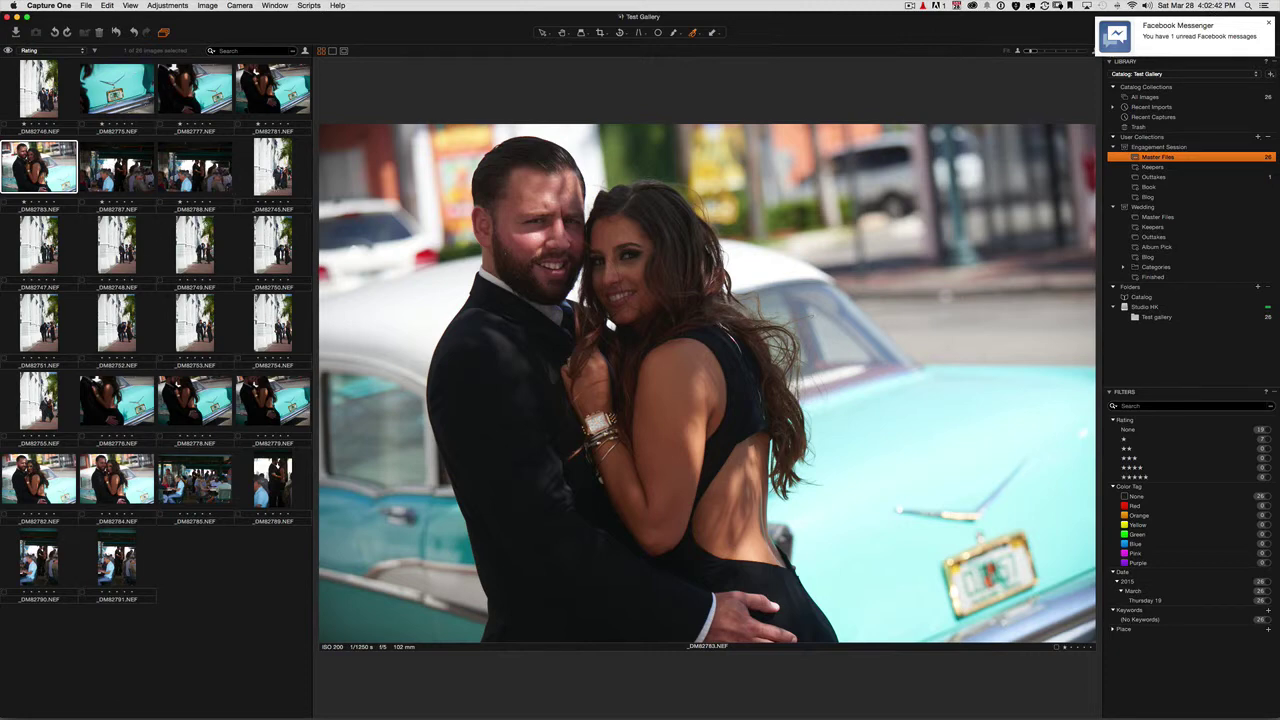
Add all the unrated Master Files images, from _DM82745.NEF to _DM82791.NEF, to the Engagement Session's Outtakes album
left_click(276, 182)
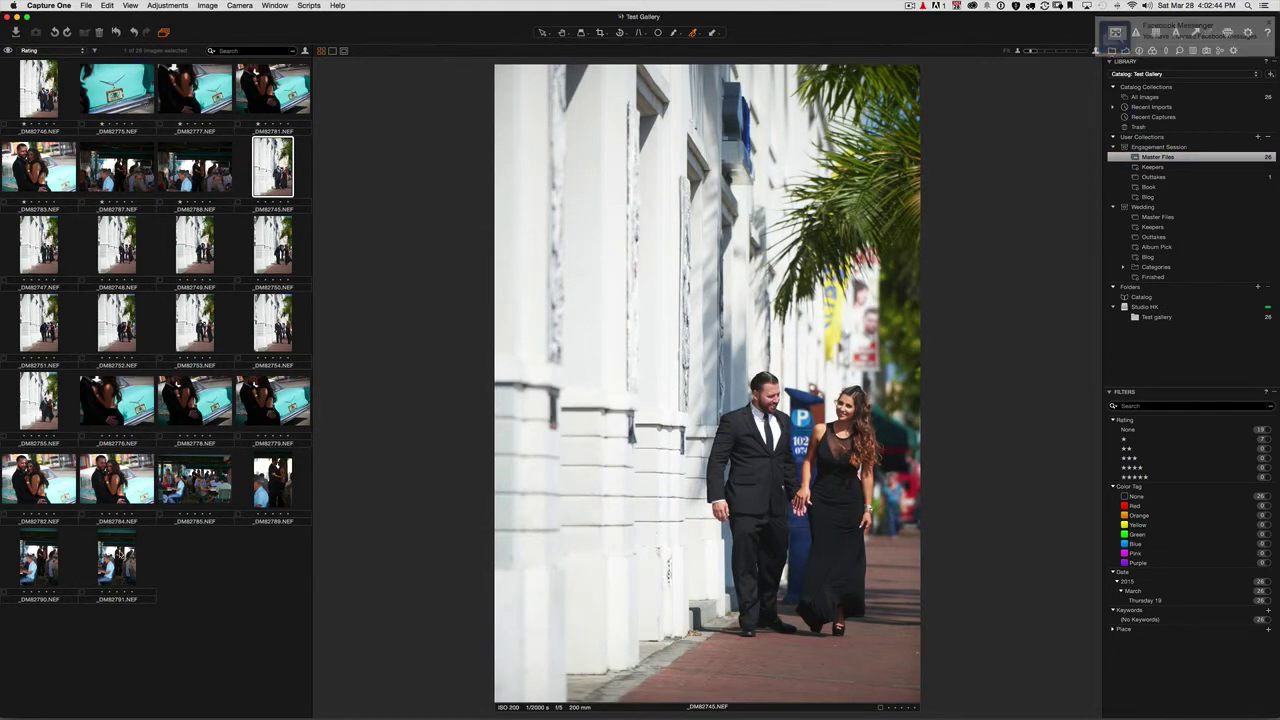
left_click(118, 556, "shift")
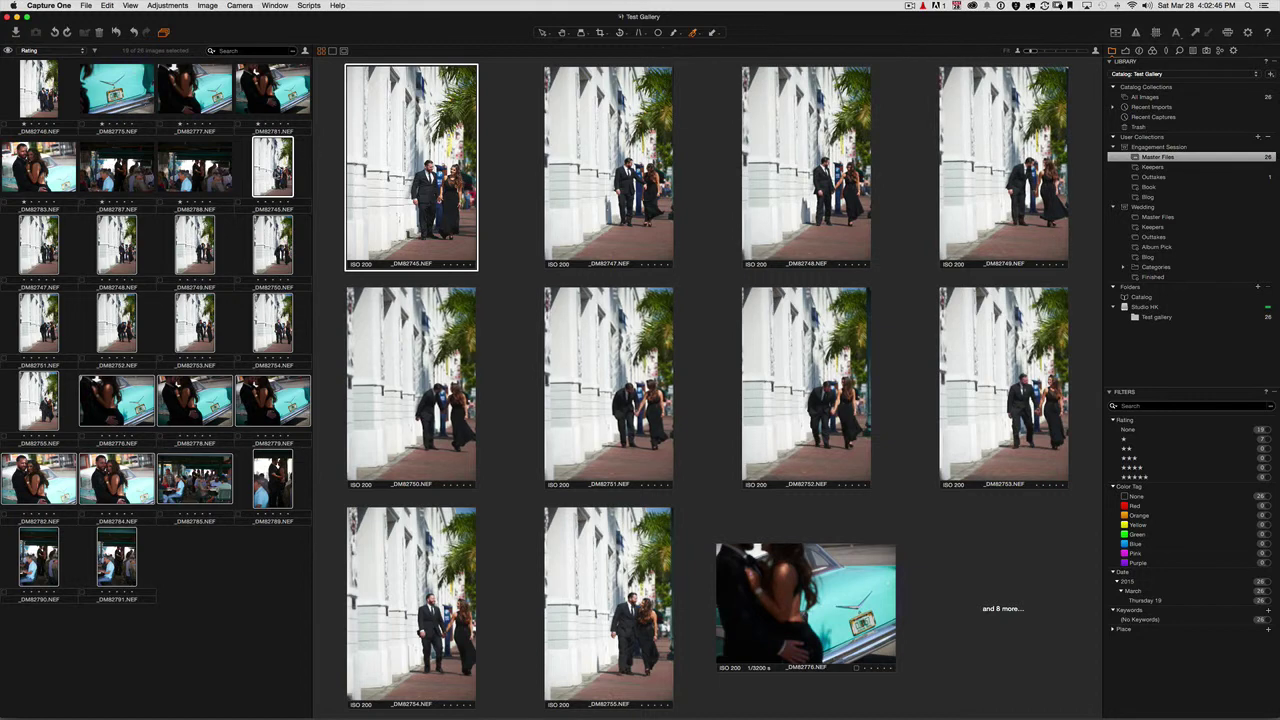
left_click_drag(648, 195, 1171, 176)
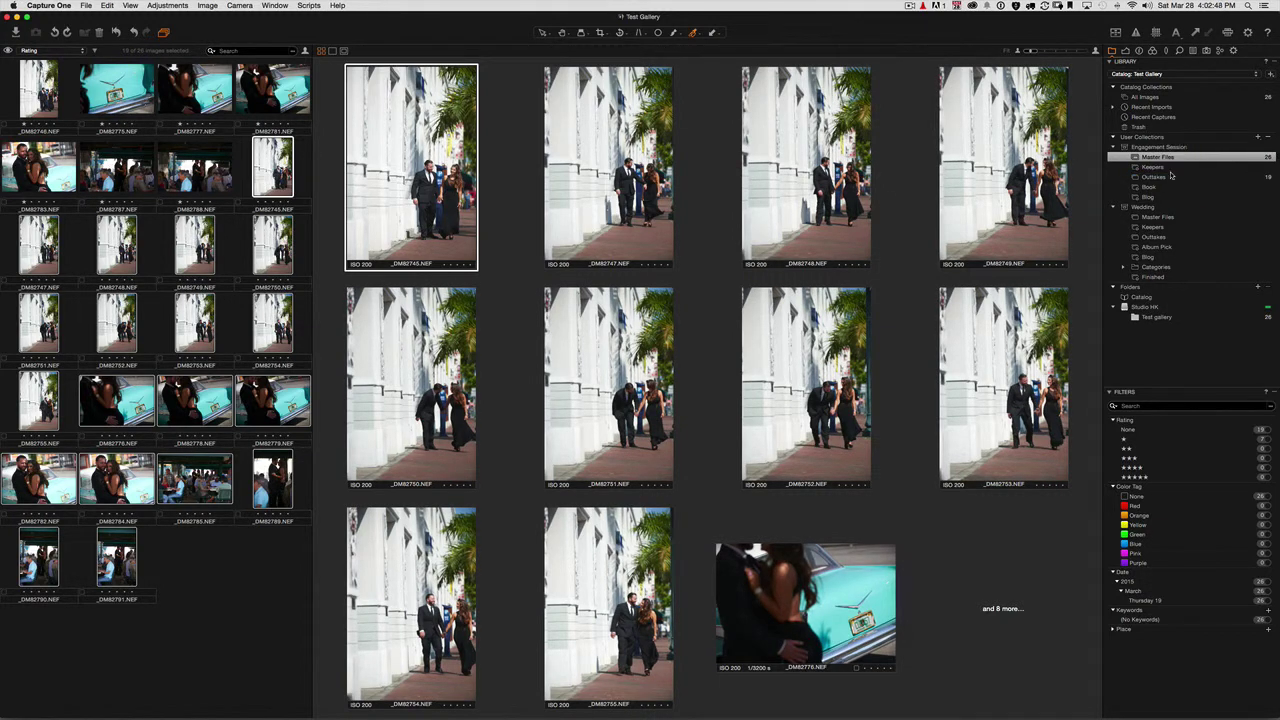
left_click(1169, 160)
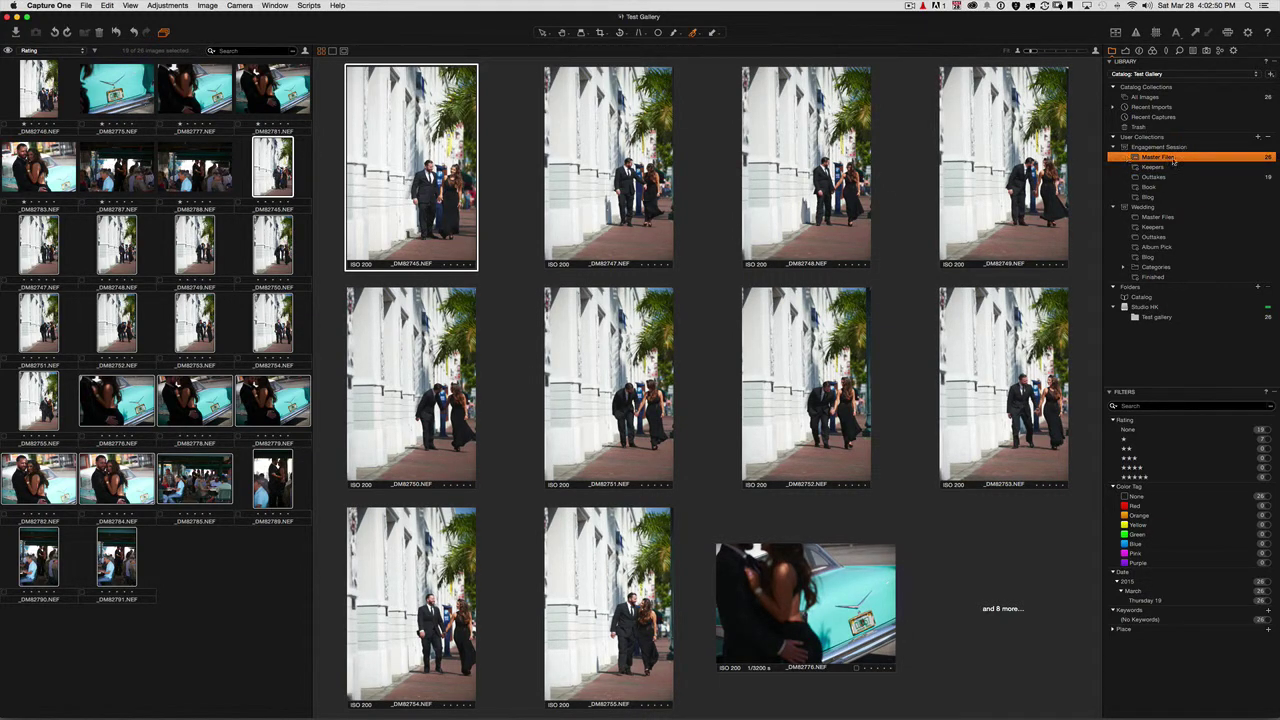
double_click(1174, 161)
key("Return")
Review the search criteria of the Engagement Session's Keepers smart album and close them without changes
left_click(1156, 170)
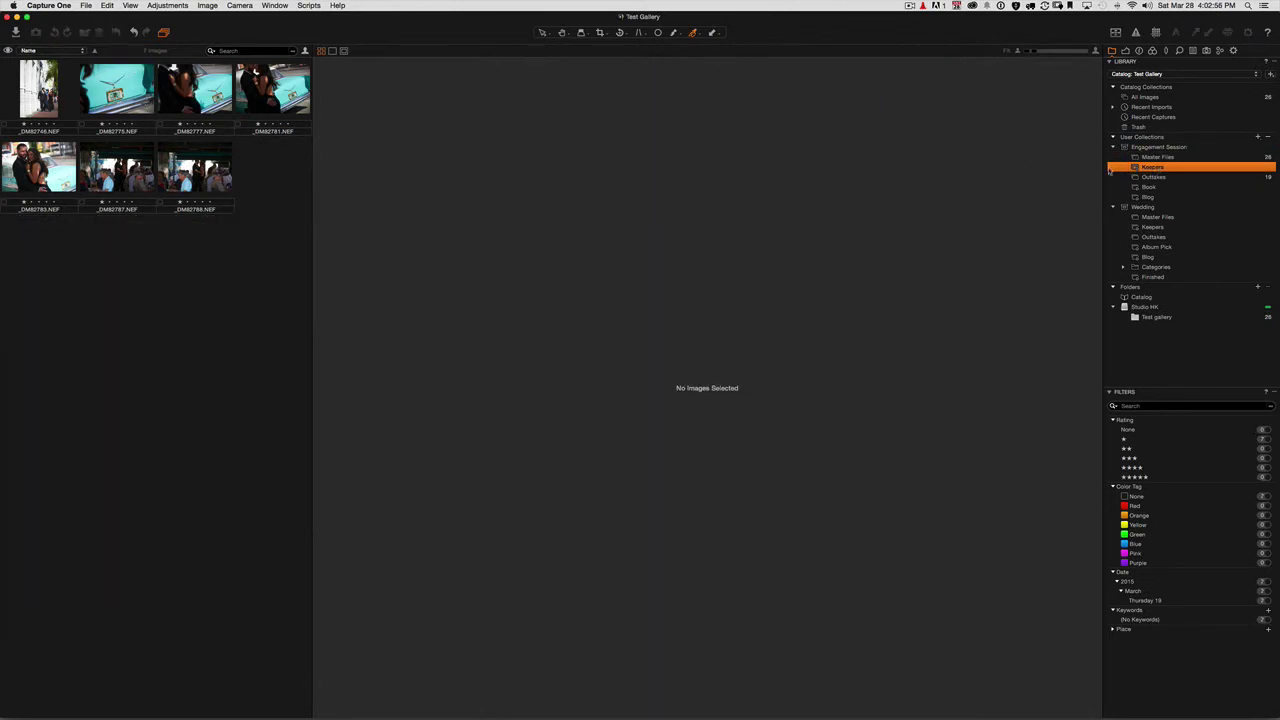
right_click(1138, 170)
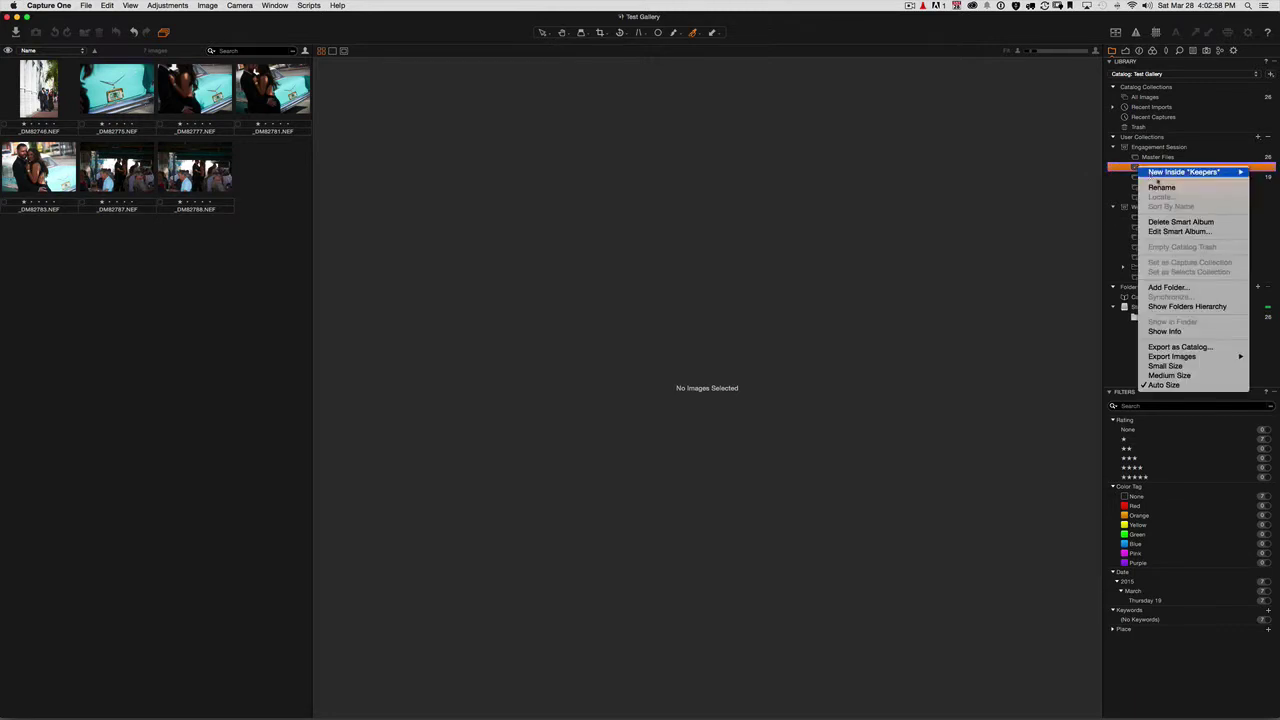
left_click(1175, 232)
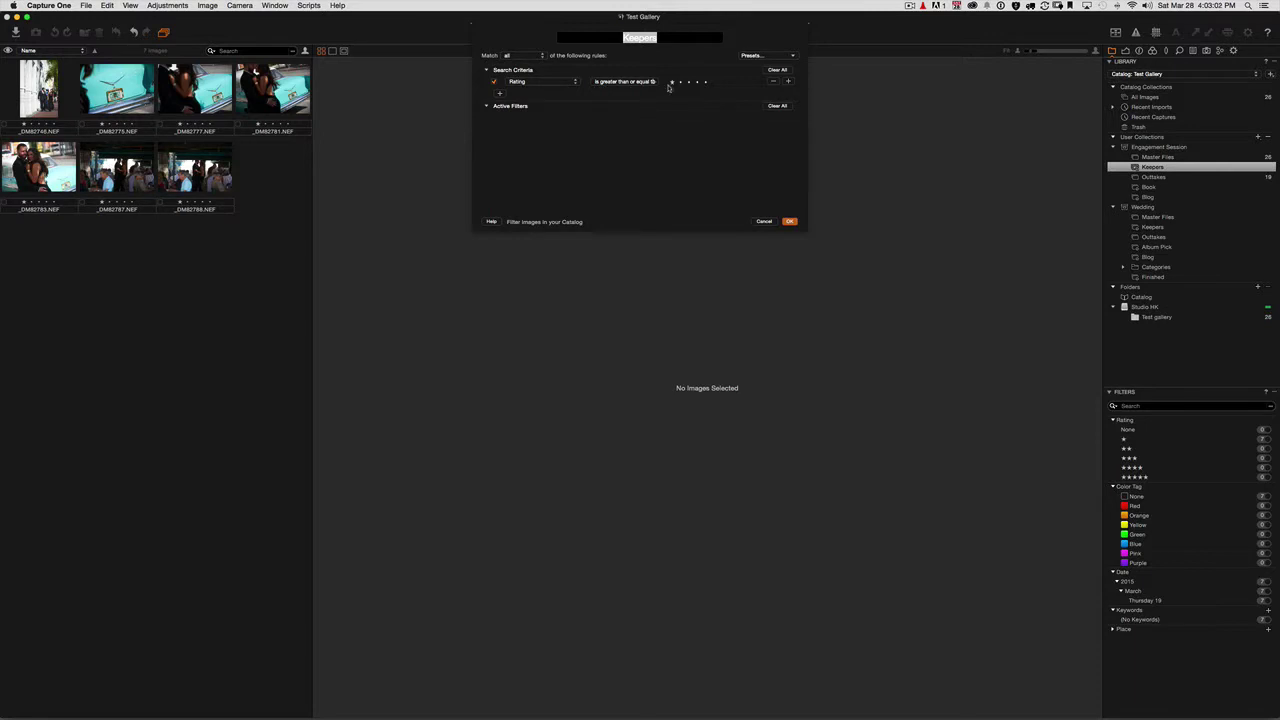
left_click(764, 221)
Rate _DM82775.NEF two stars in Master Files and check the Engagement Session's Book and Blog albums for it
left_click(1148, 178)
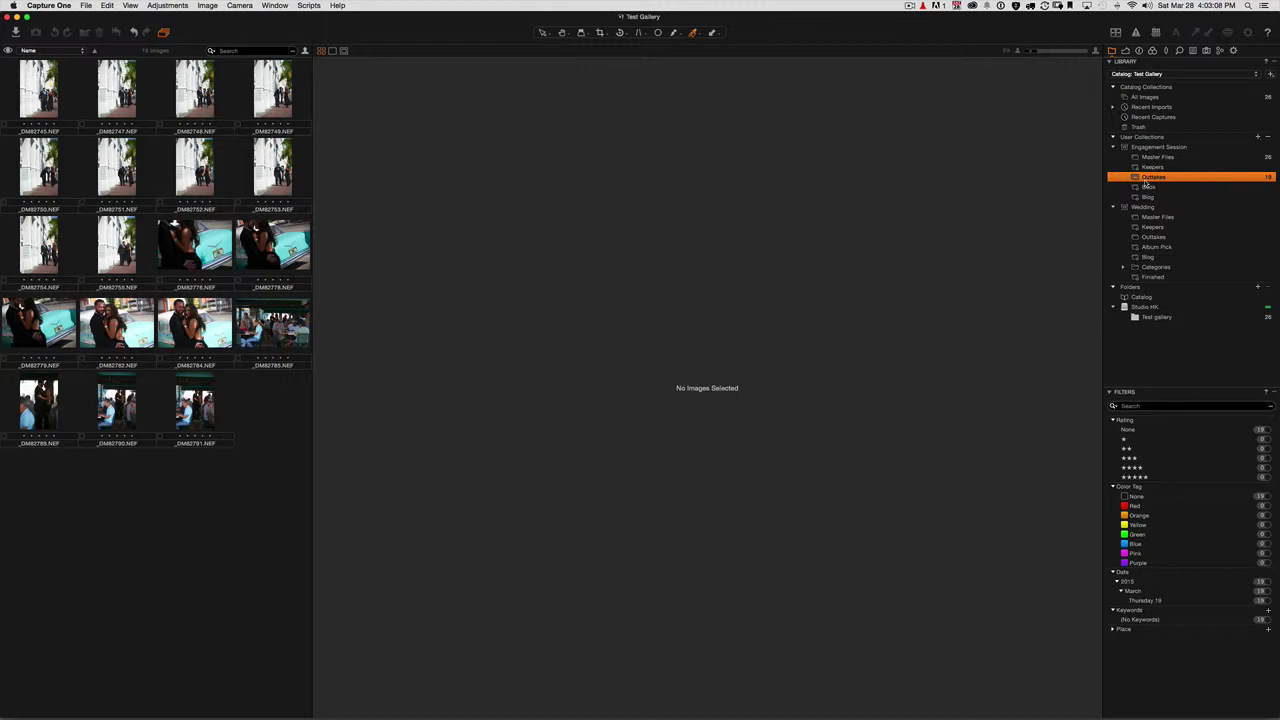
left_click(1146, 188)
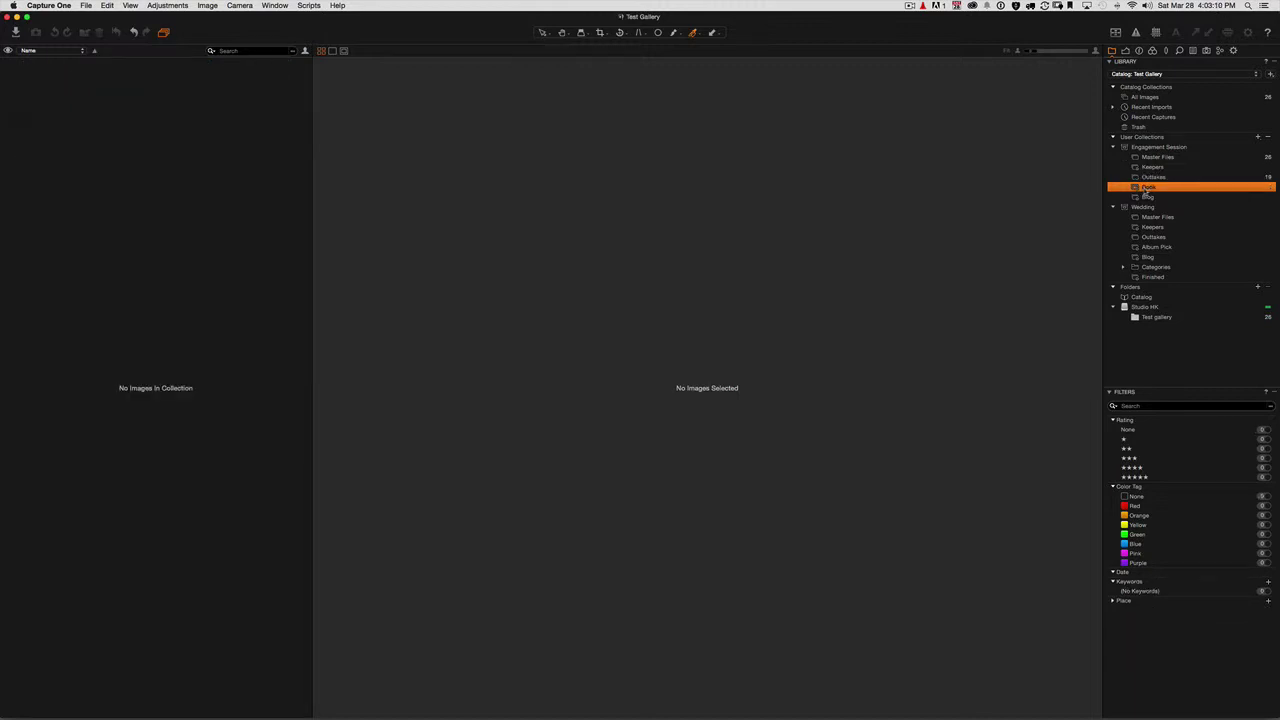
left_click(1153, 158)
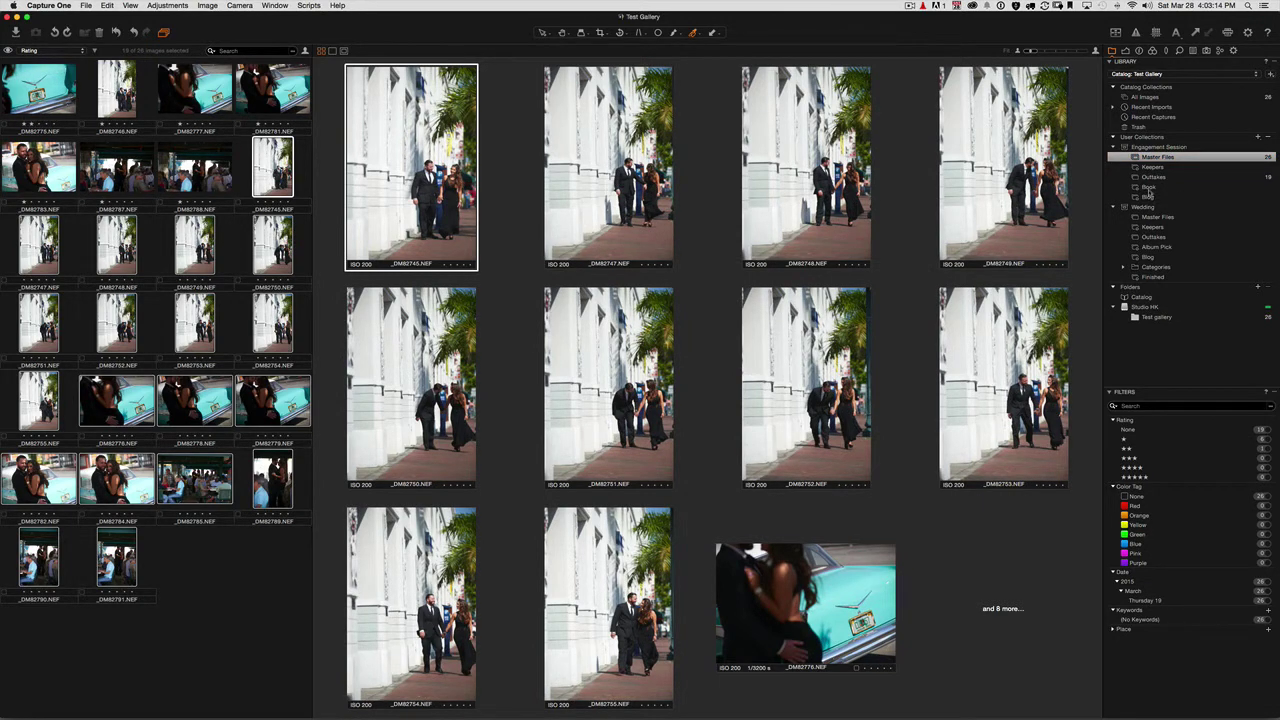
left_click(1148, 188)
left_click(1146, 197)
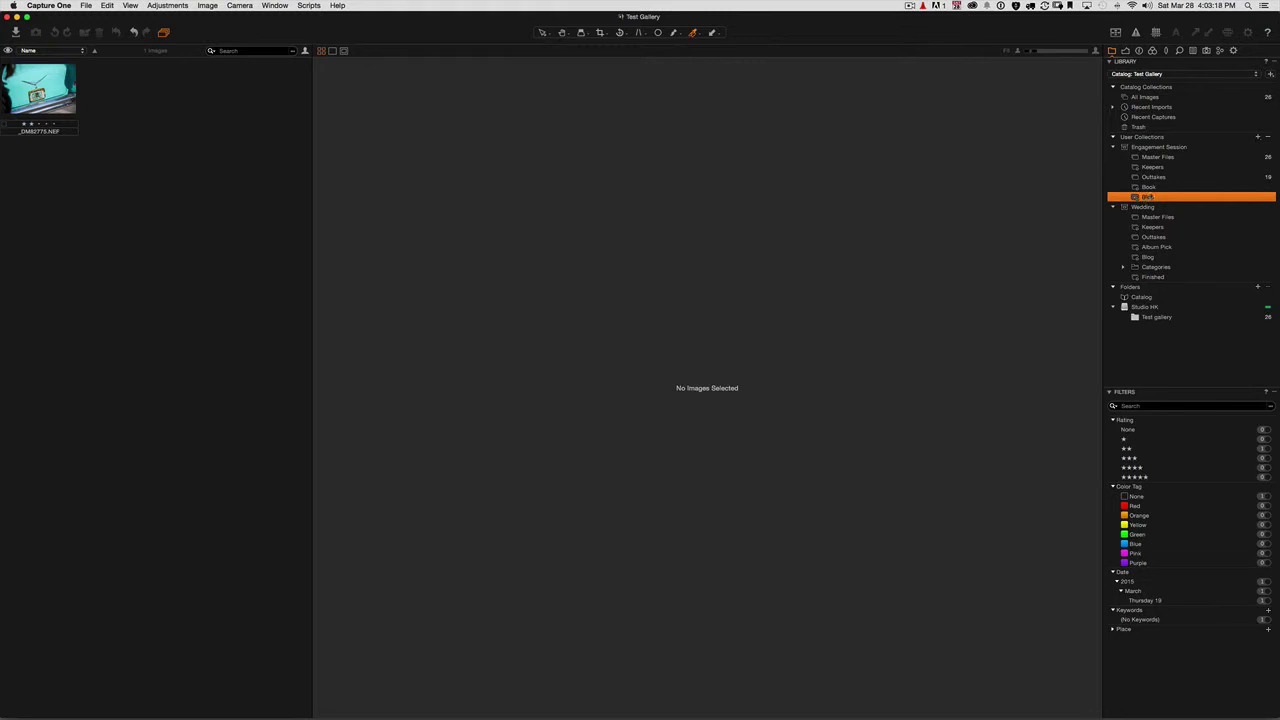
left_click(1148, 188)
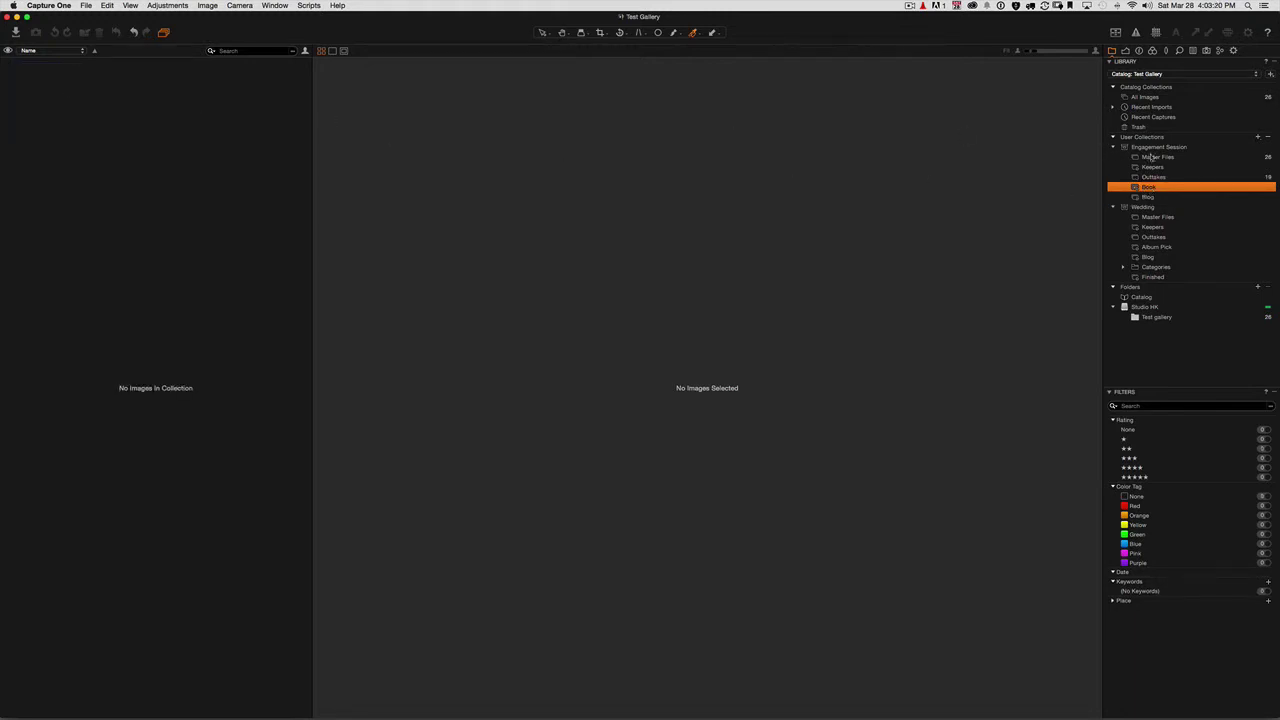
Assign the Red color tag to _DM82746.NEF in Master Files and view the Engagement Session's Book album
left_click(1152, 158)
left_click(116, 88)
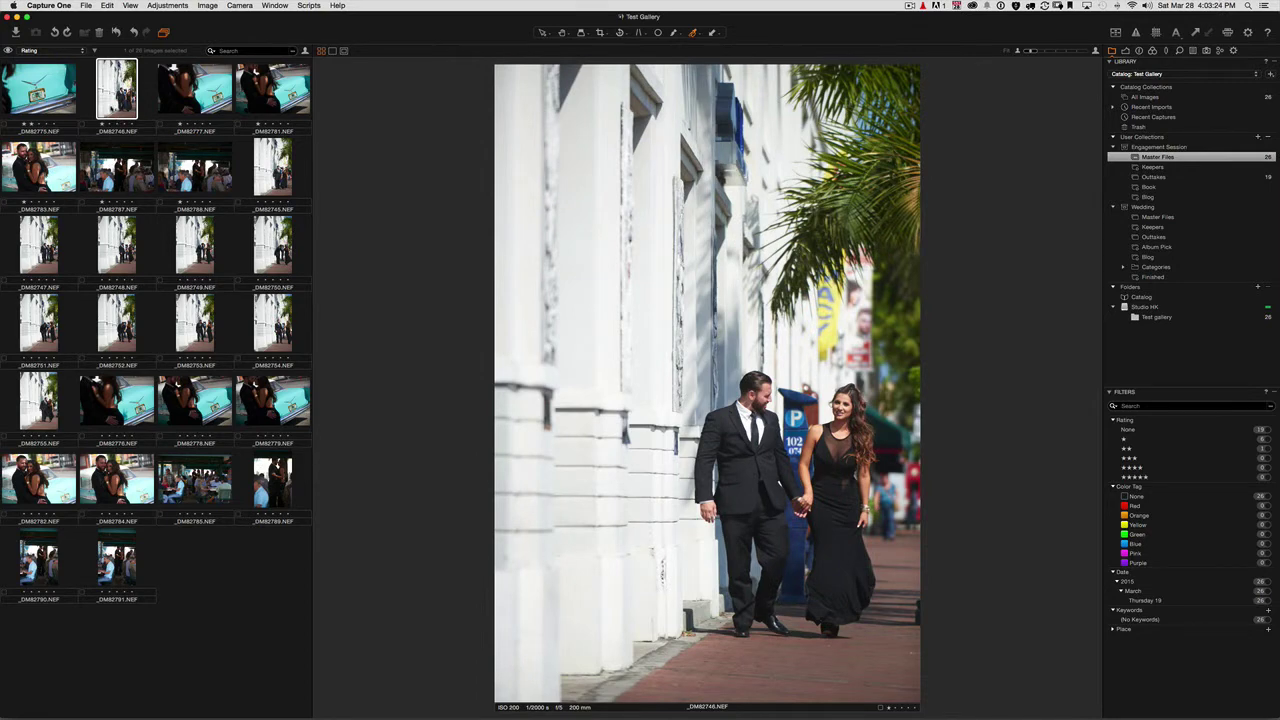
right_click(114, 104)
mouse_move(174, 341)
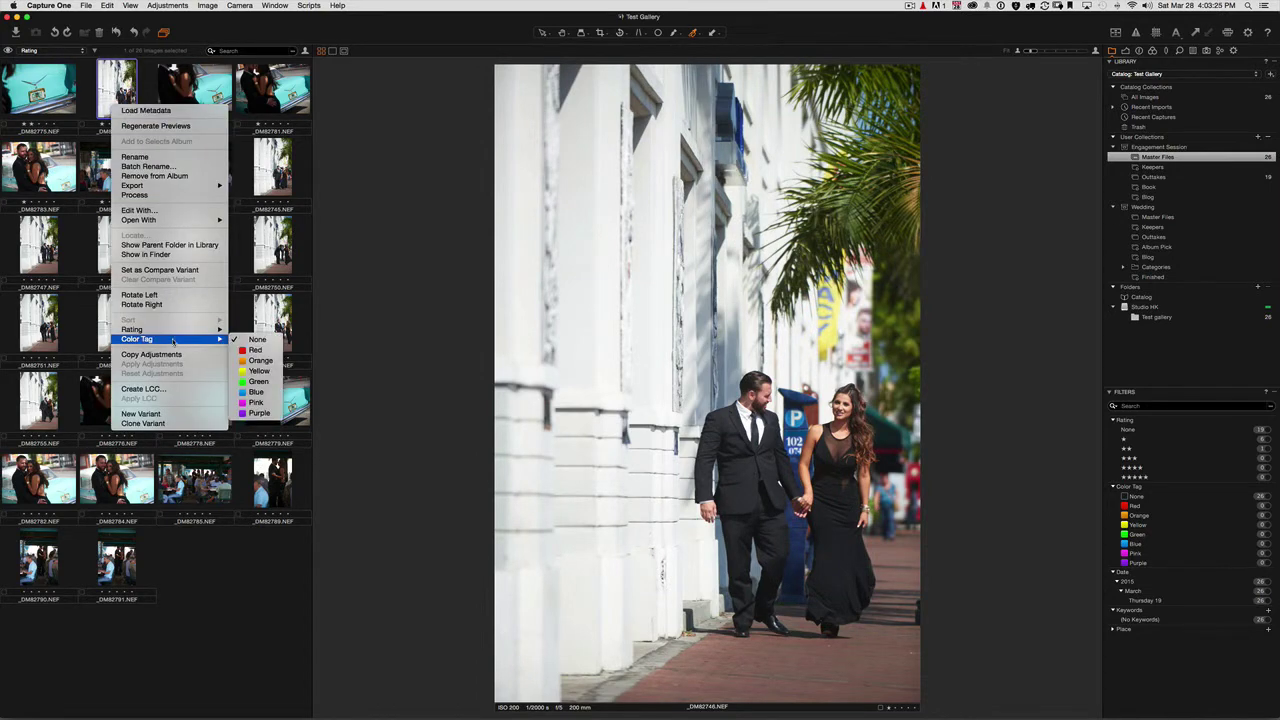
left_click(255, 350)
left_click(1148, 187)
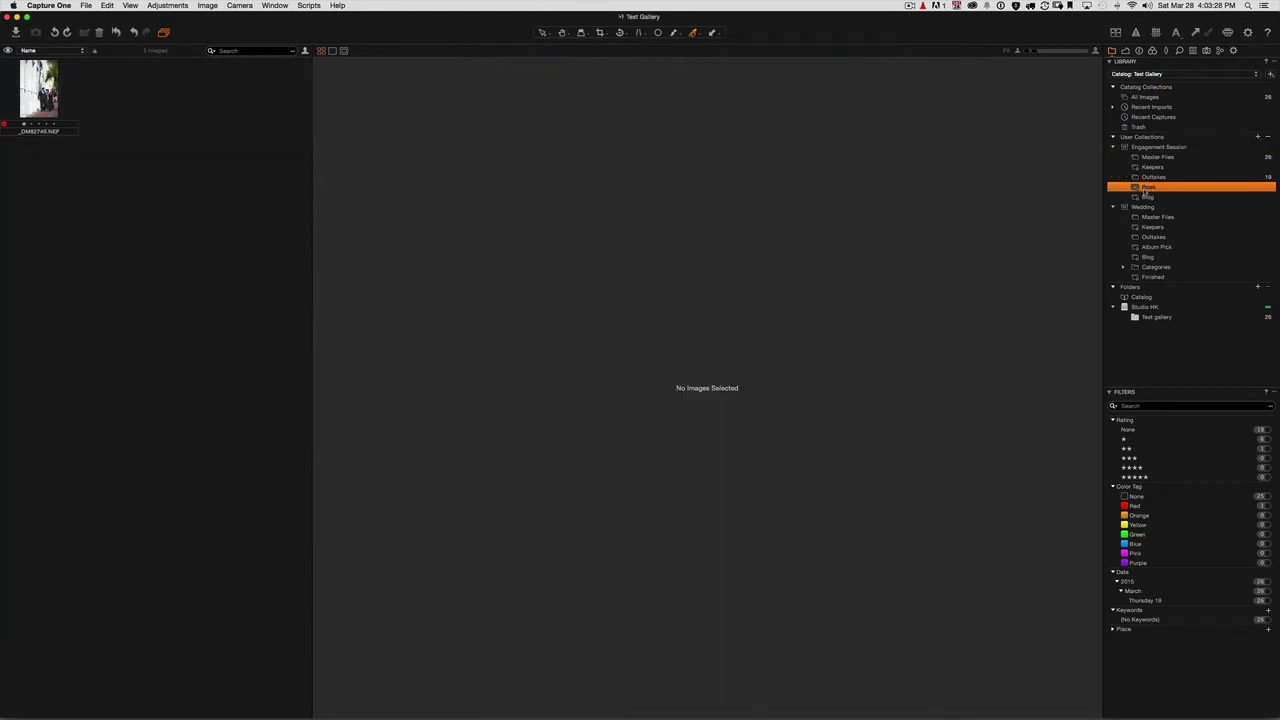